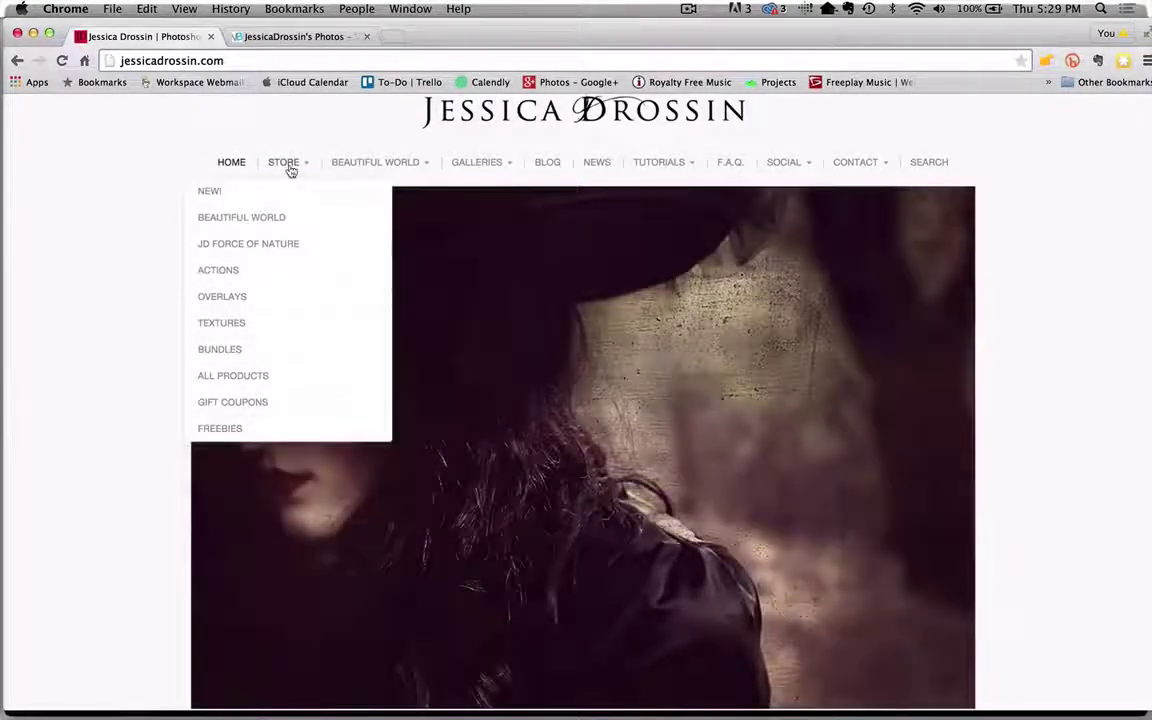
Open the Store page of the jessicadrossin.com website.
click(290, 172)
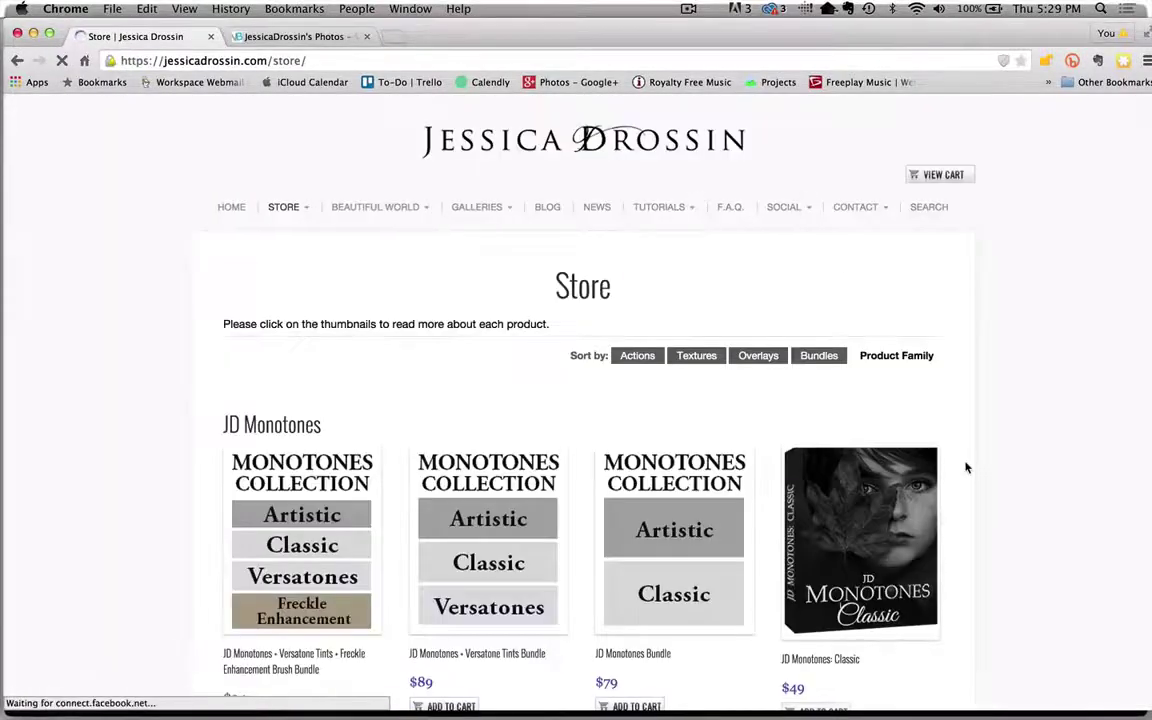
Scroll down through the Store page's grid of Photoshop action-pack products.
scroll(1020, 538, down, 2)
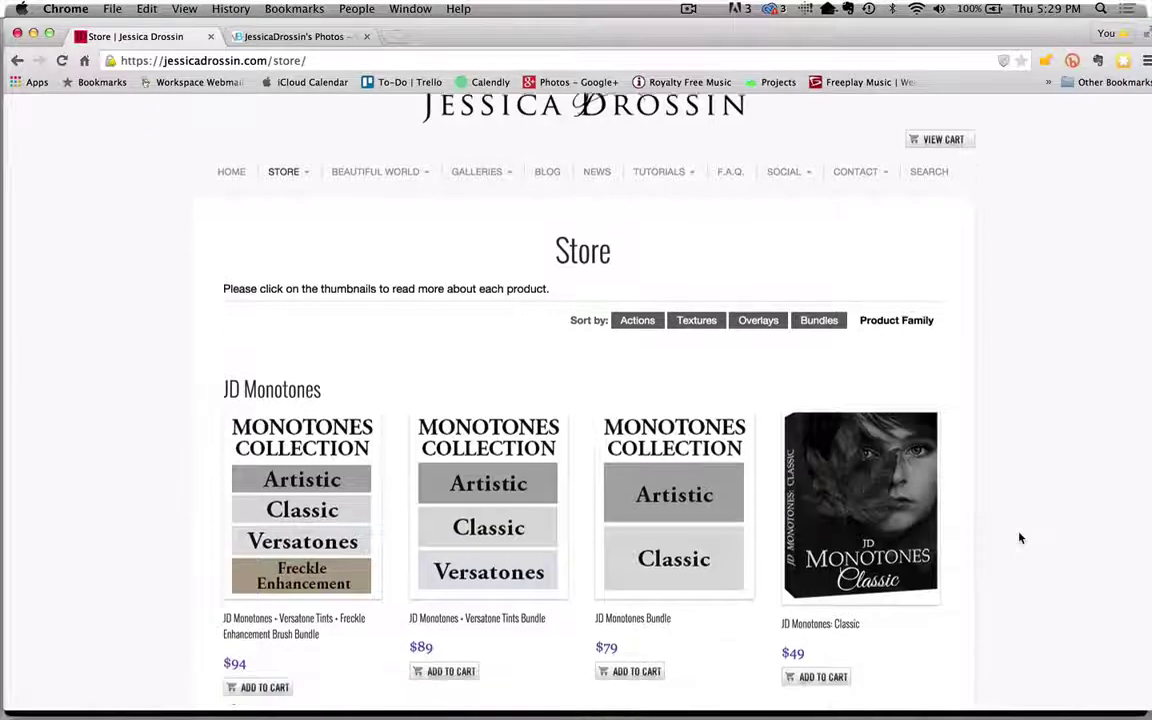
scroll(1020, 538, down, 5)
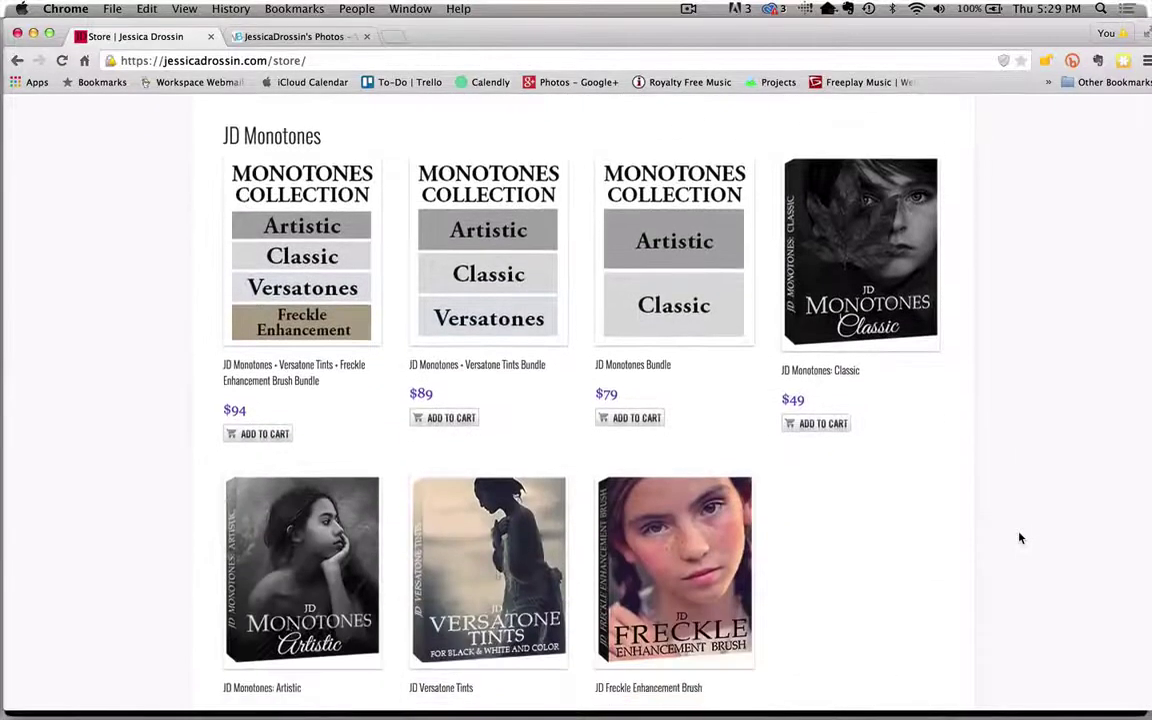
scroll(1020, 538, down, 4)
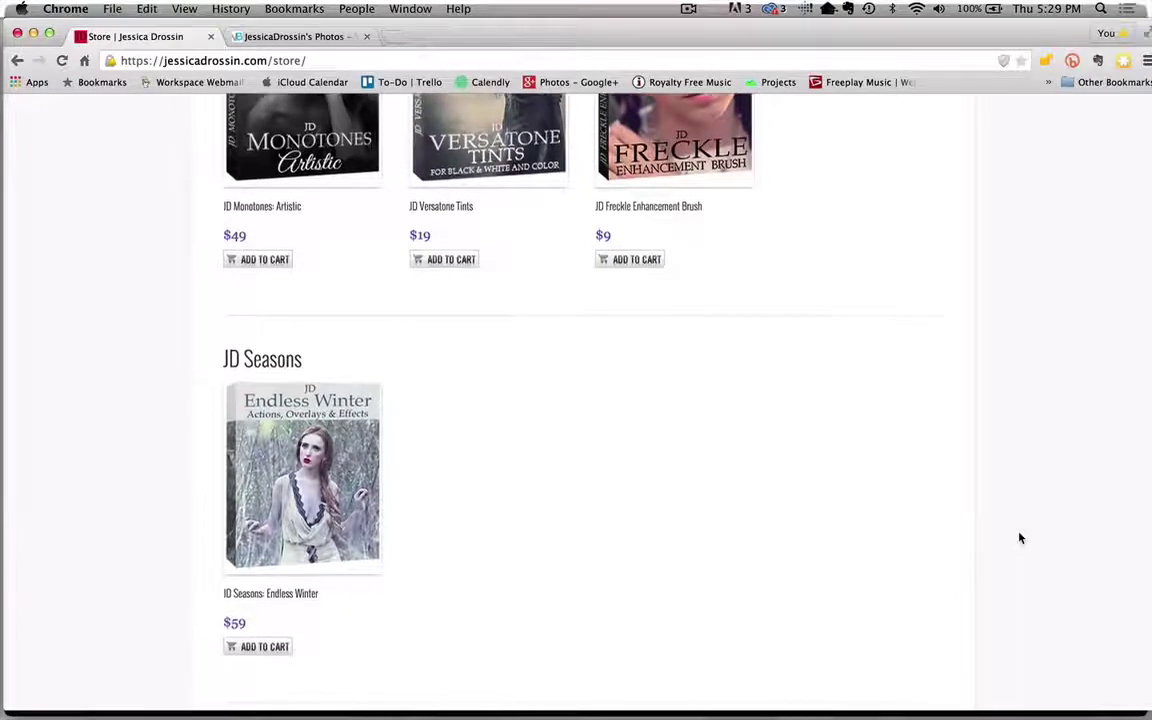
scroll(1024, 531, down, 5)
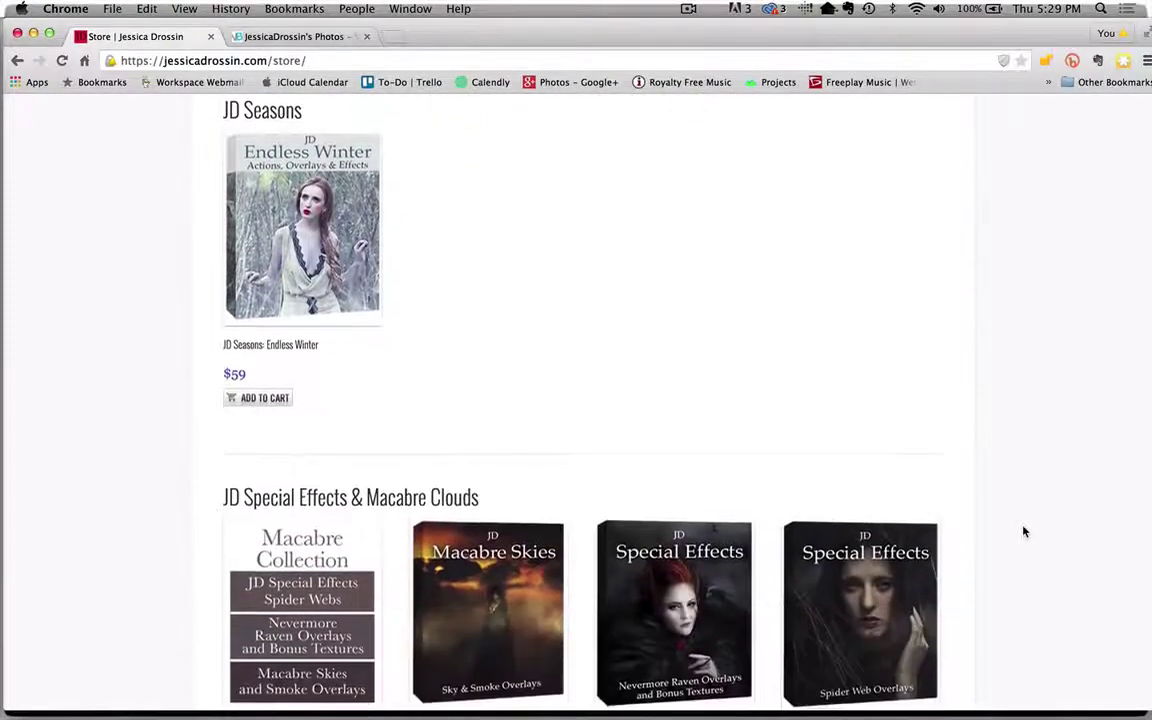
scroll(1024, 531, down, 3)
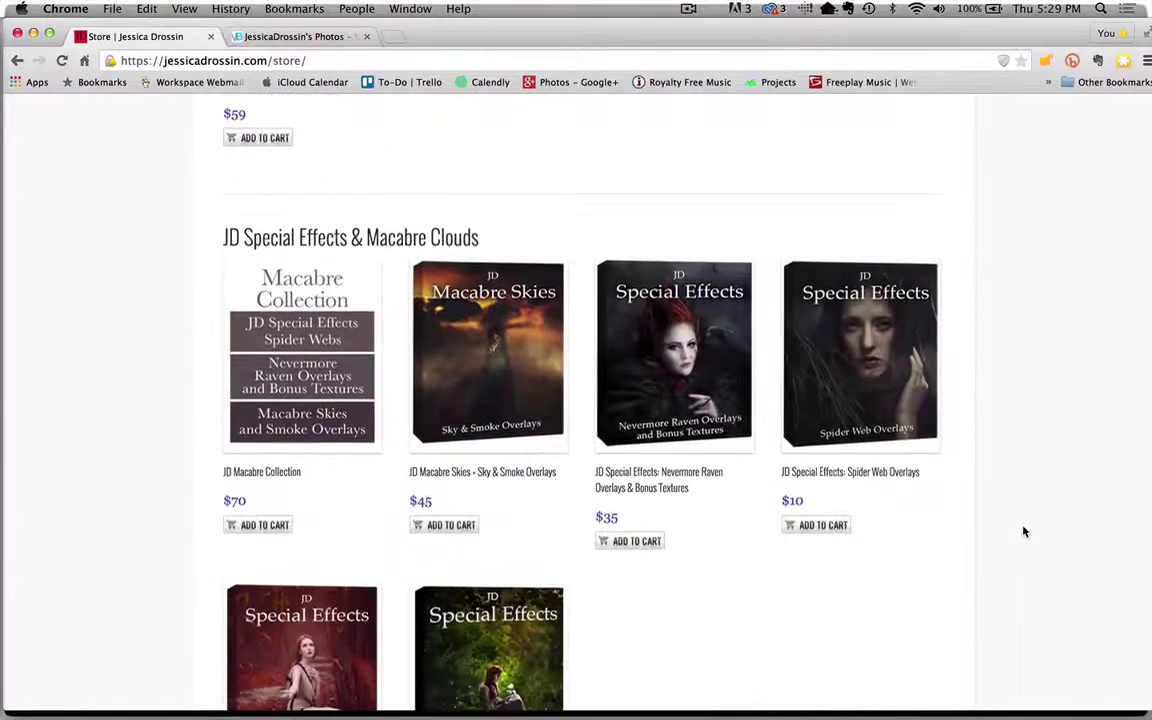
scroll(1024, 531, down, 3)
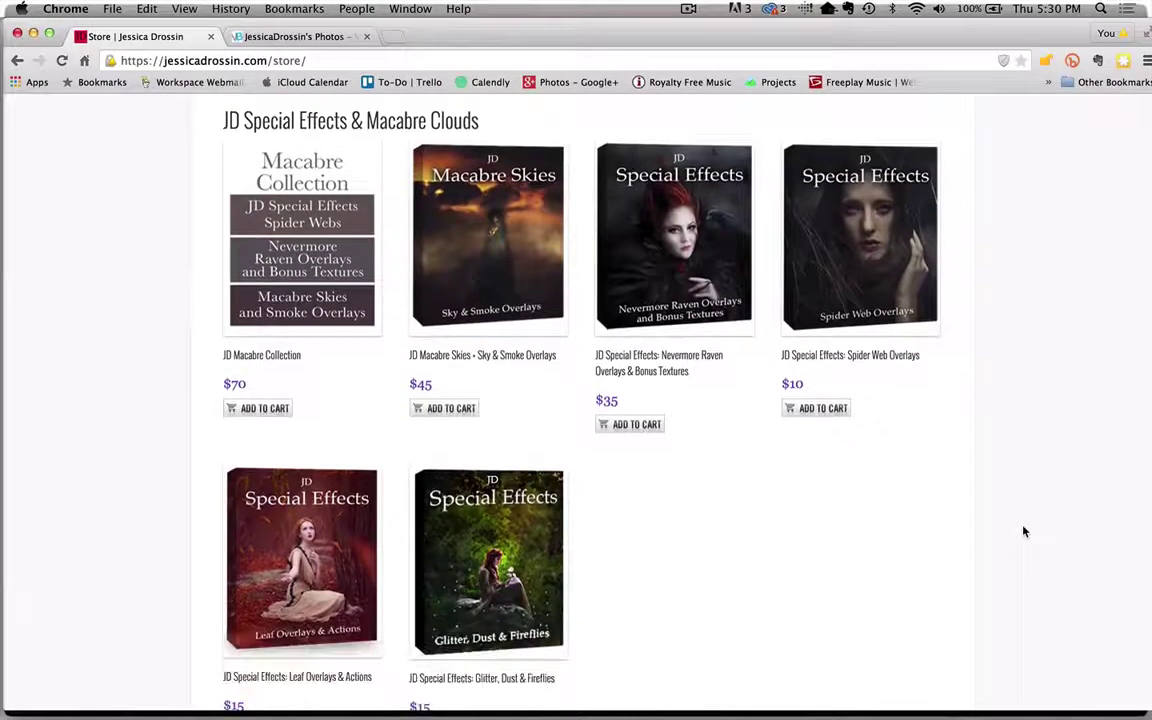
scroll(1024, 531, down, 1)
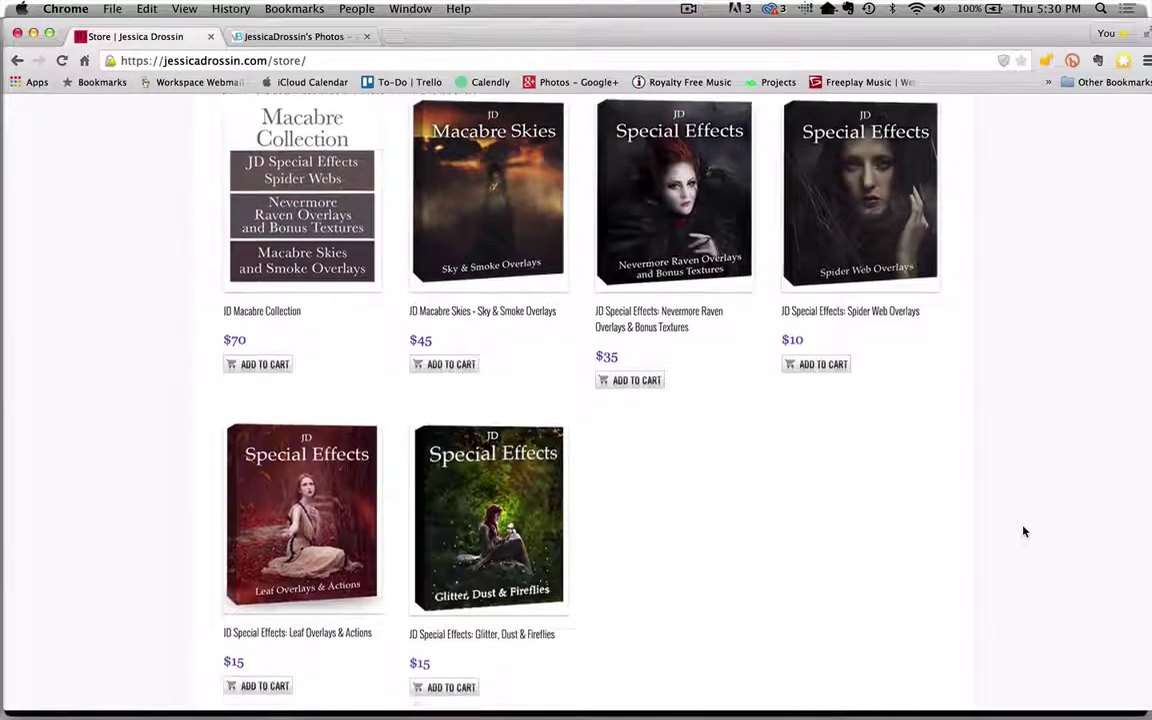
scroll(1024, 531, down, 4)
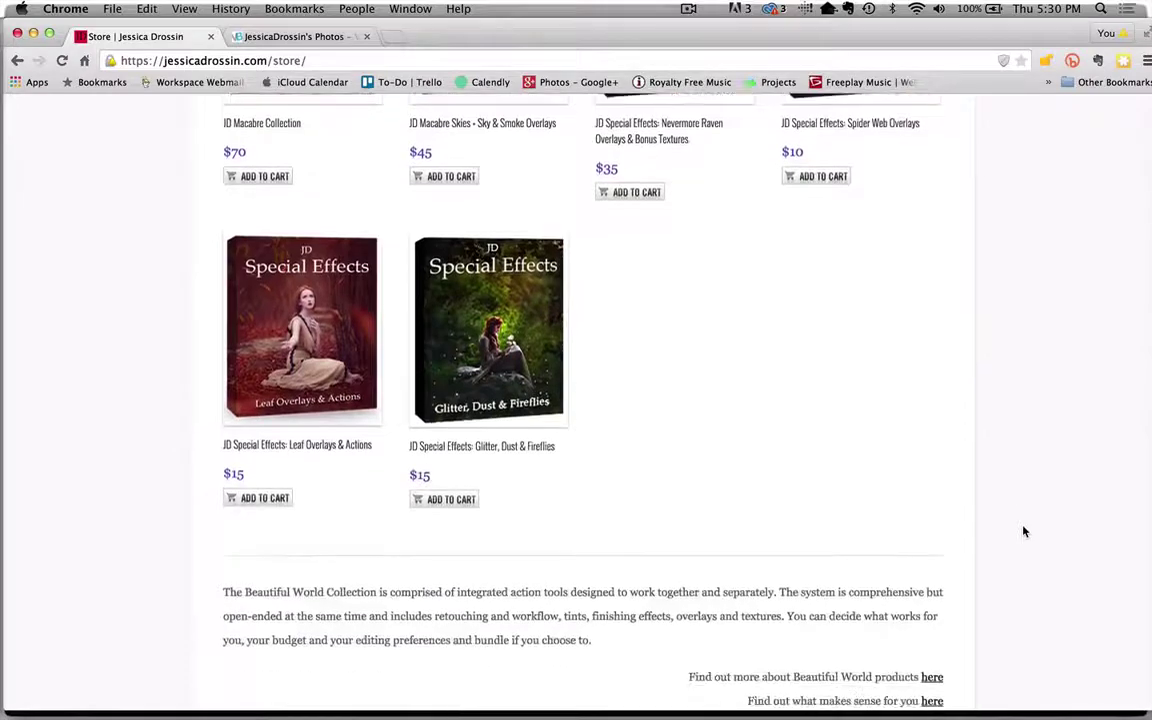
scroll(1024, 531, down, 2)
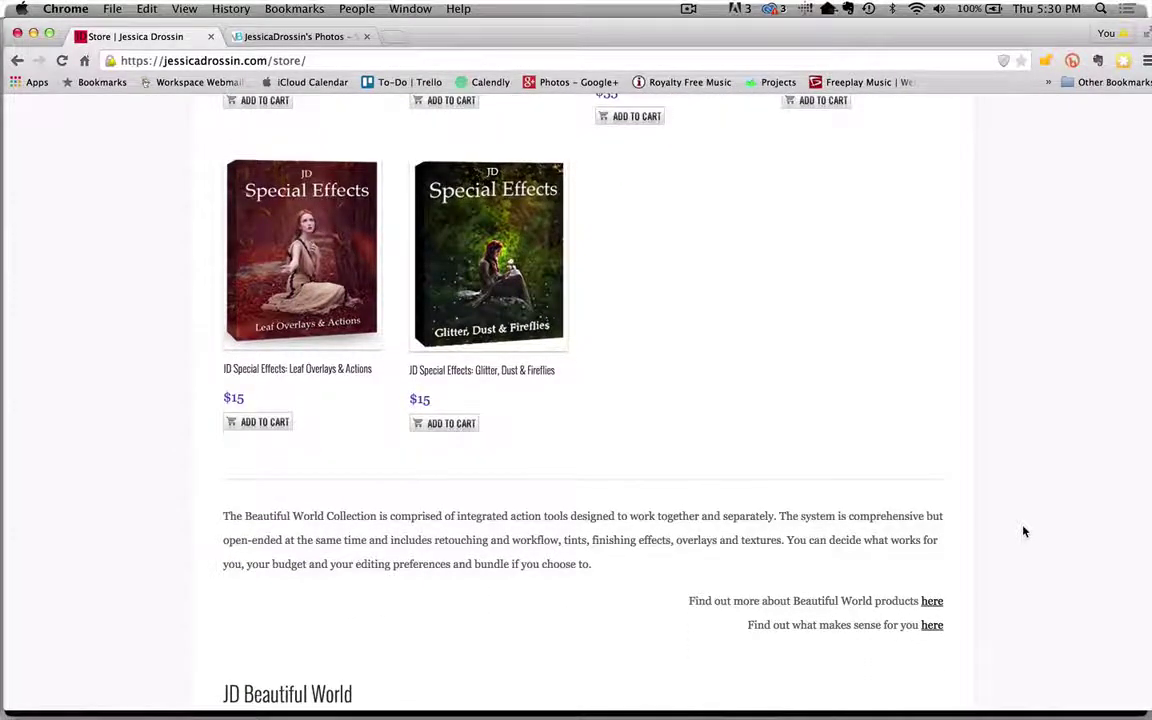
scroll(1024, 531, down, 5)
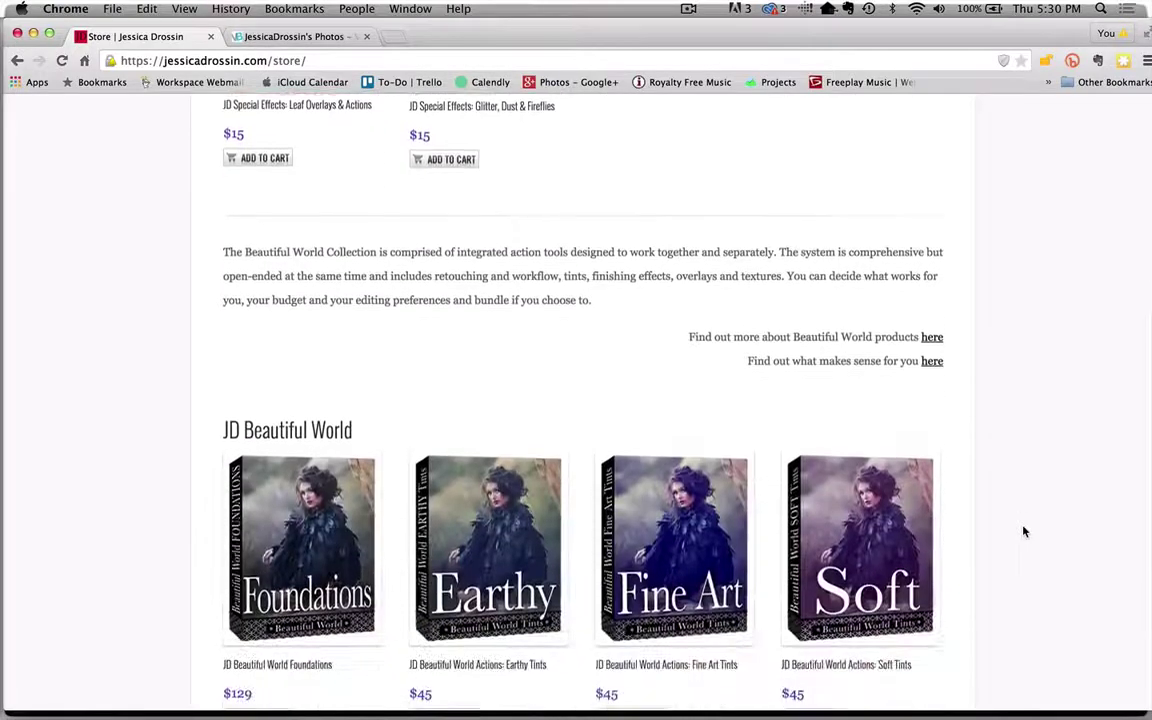
scroll(1024, 531, down, 2)
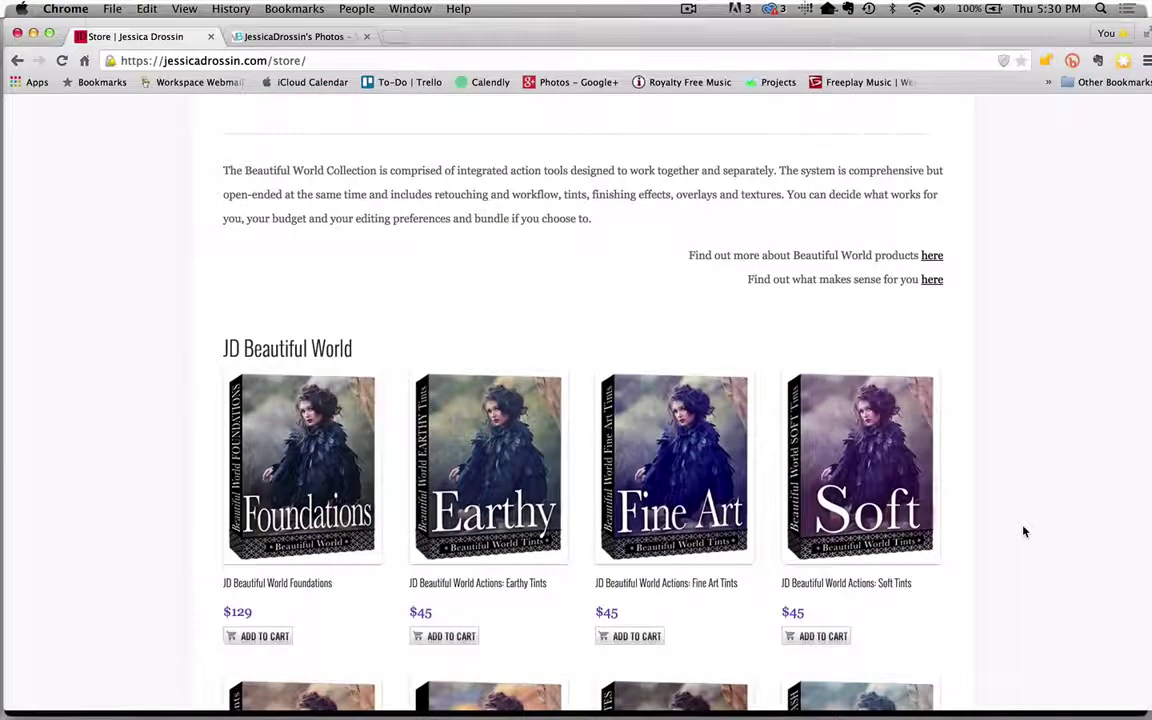
scroll(1024, 531, down, 4)
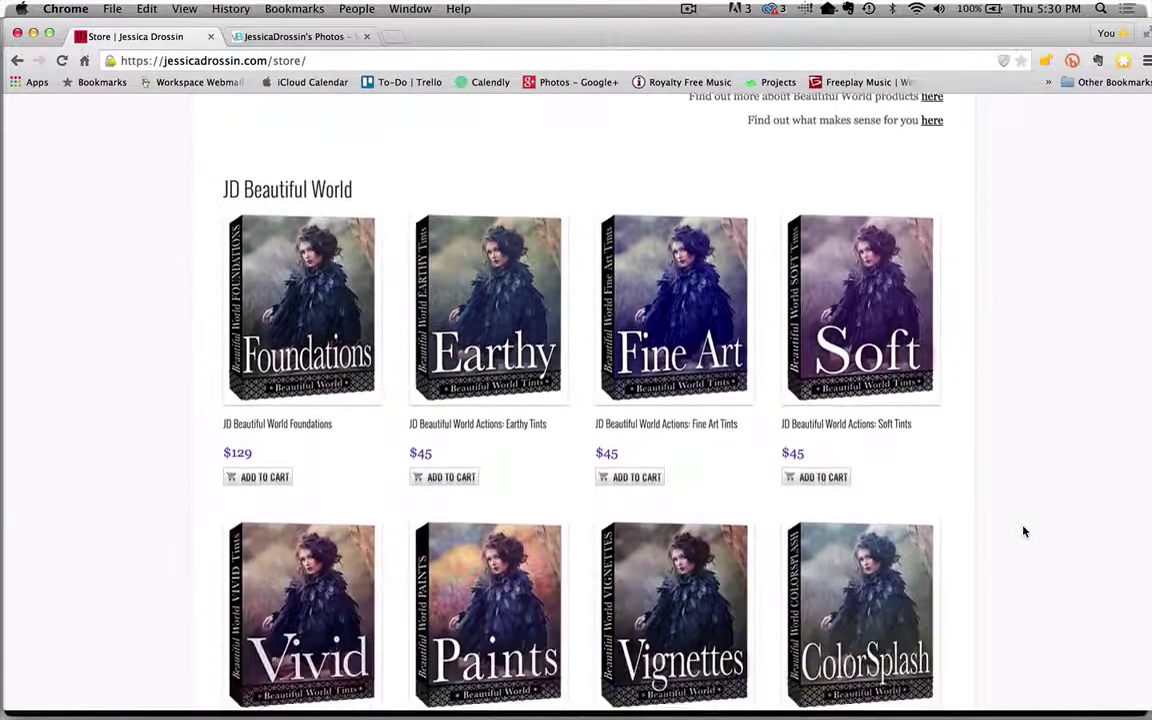
scroll(1024, 531, down, 3)
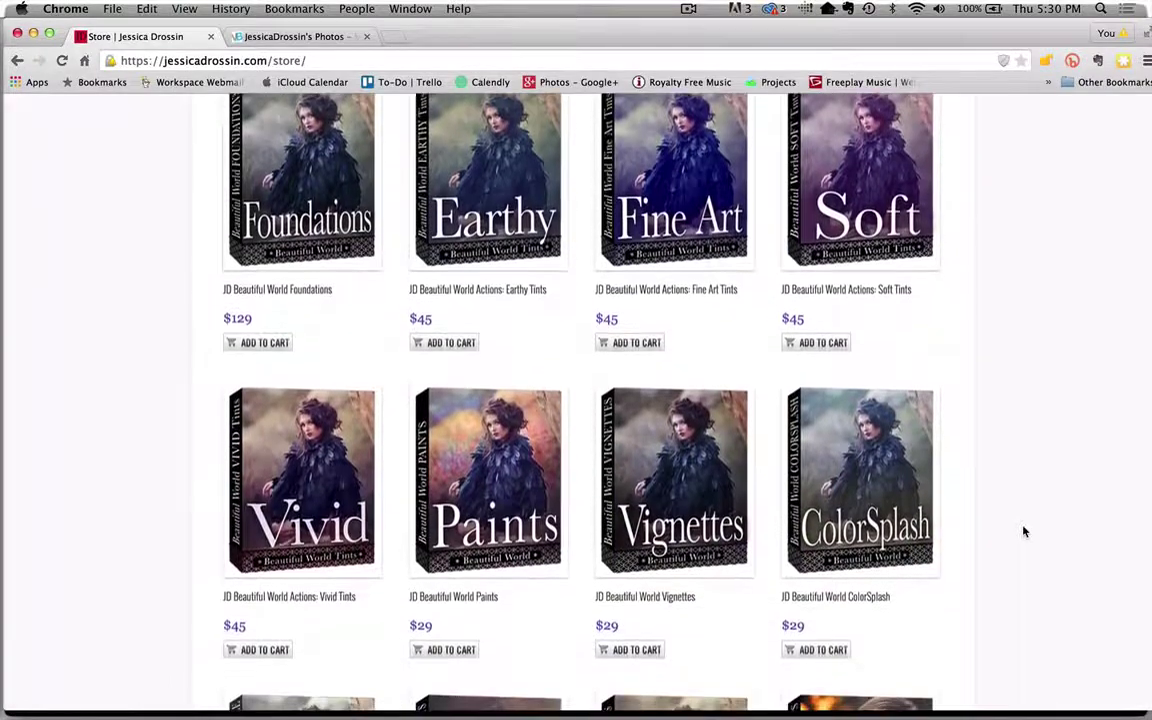
scroll(1024, 531, down, 4)
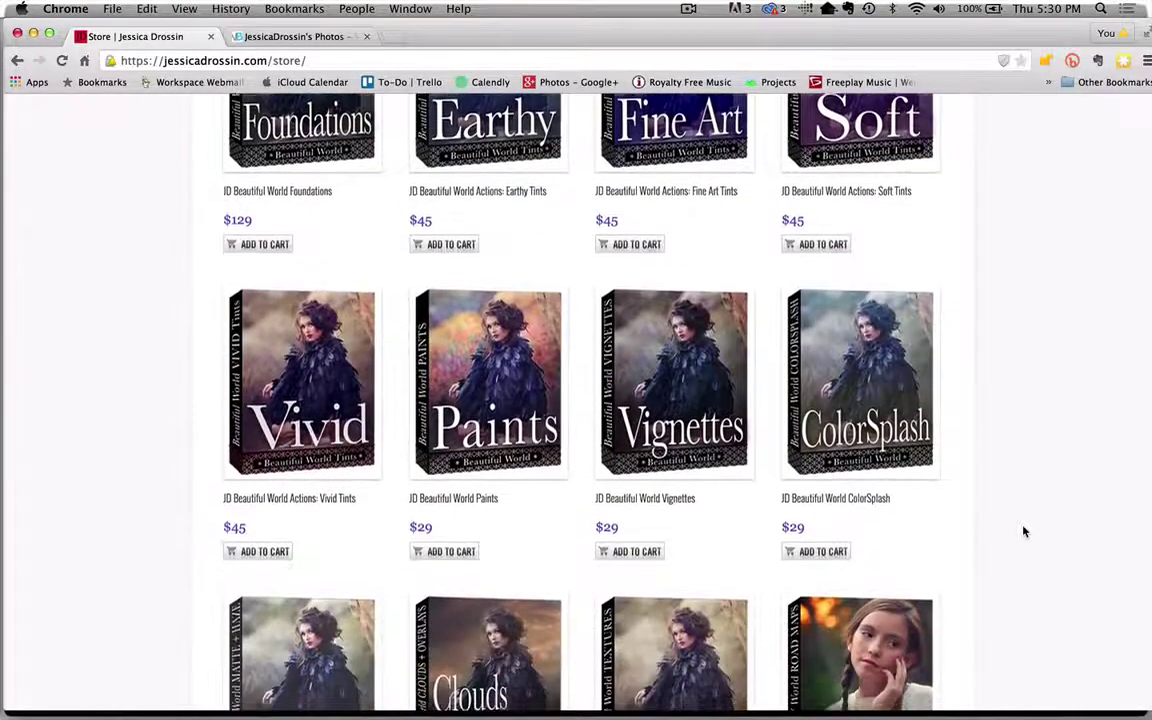
scroll(1024, 531, down, 1)
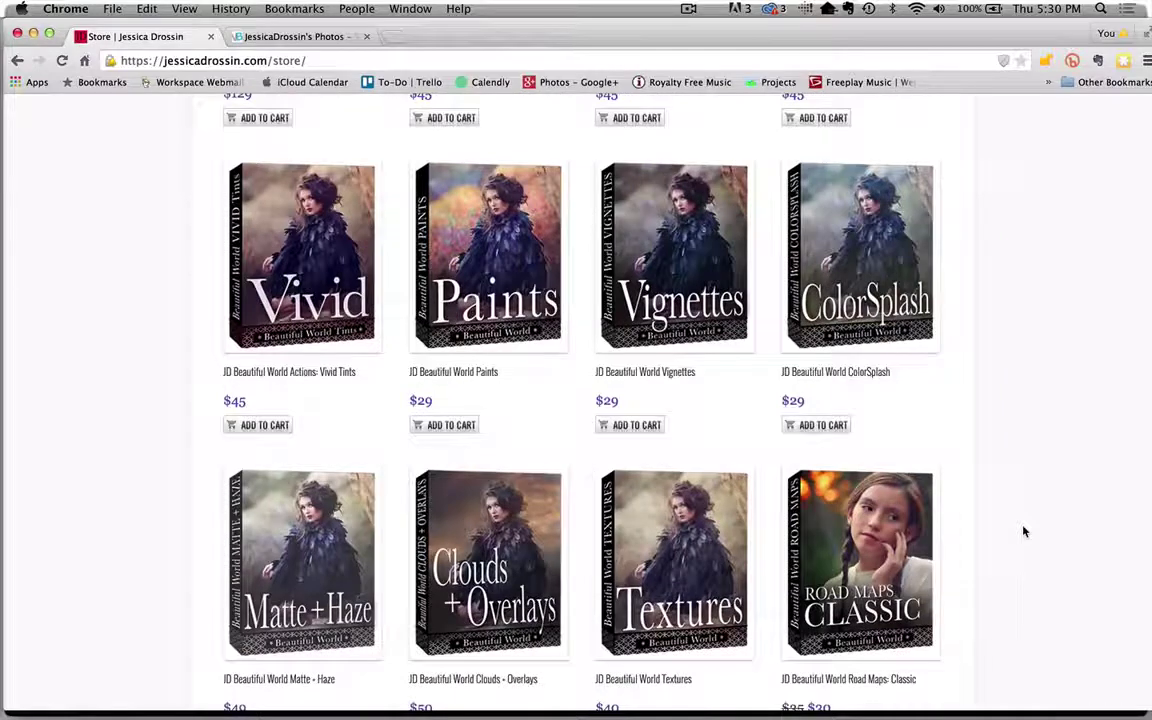
scroll(1024, 531, down, 5)
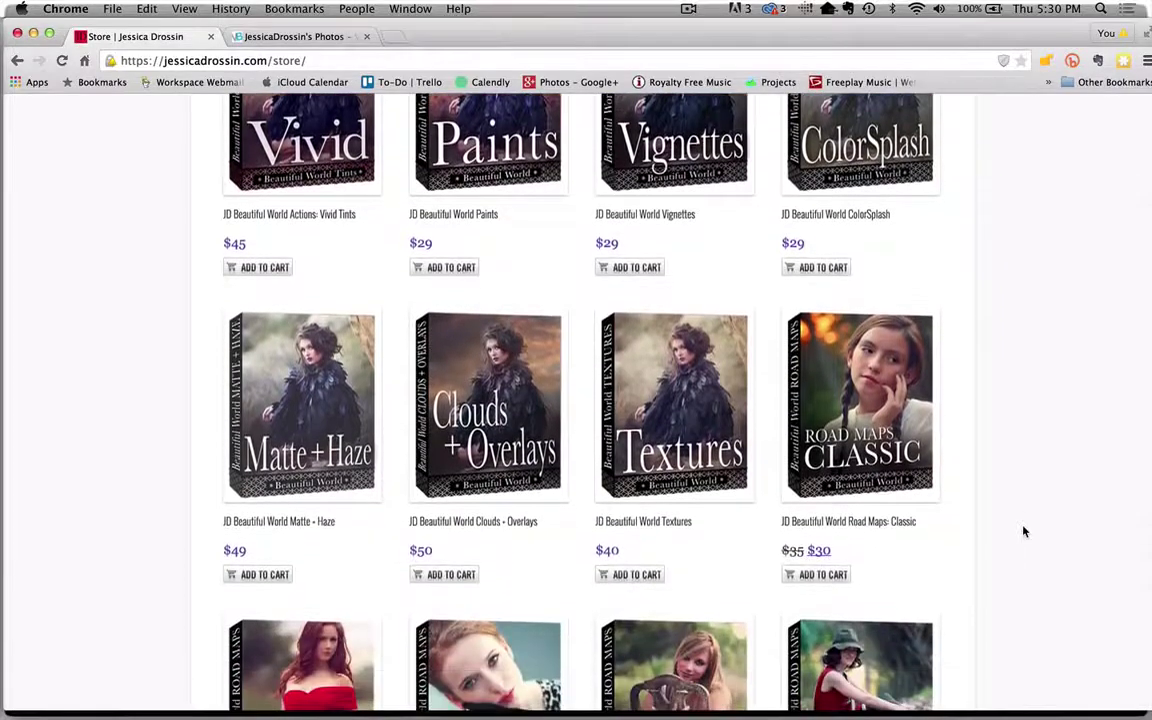
scroll(1024, 531, down, 2)
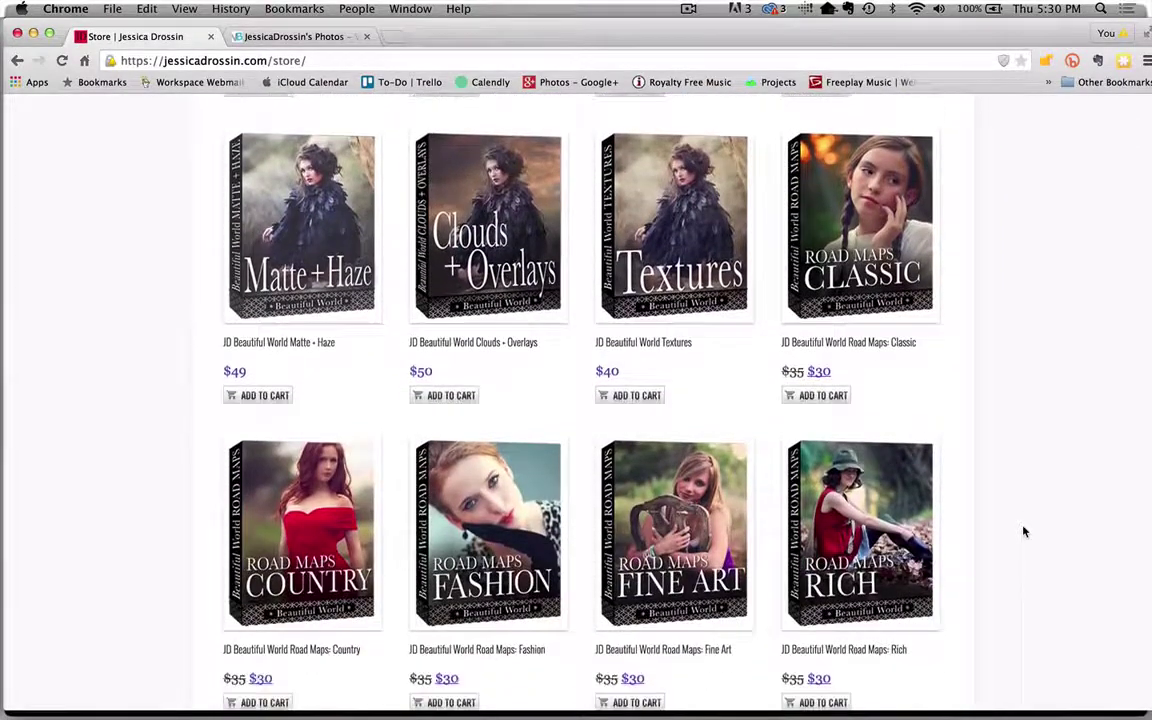
scroll(1024, 531, down, 3)
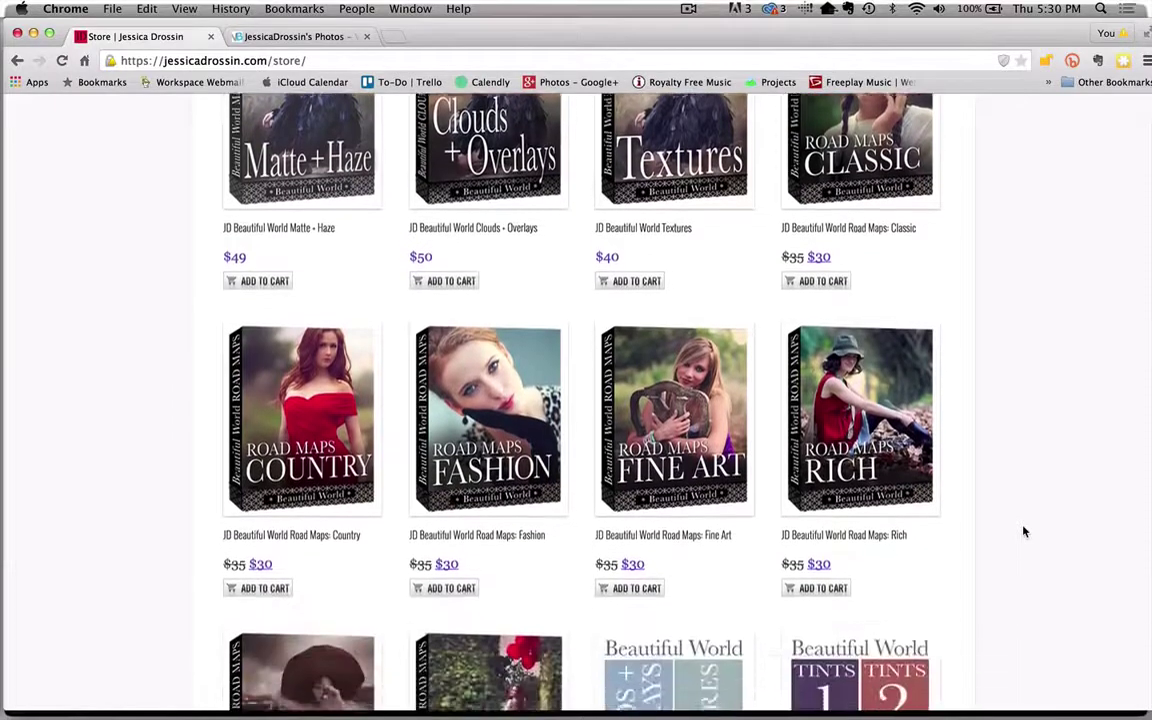
scroll(1024, 531, down, 5)
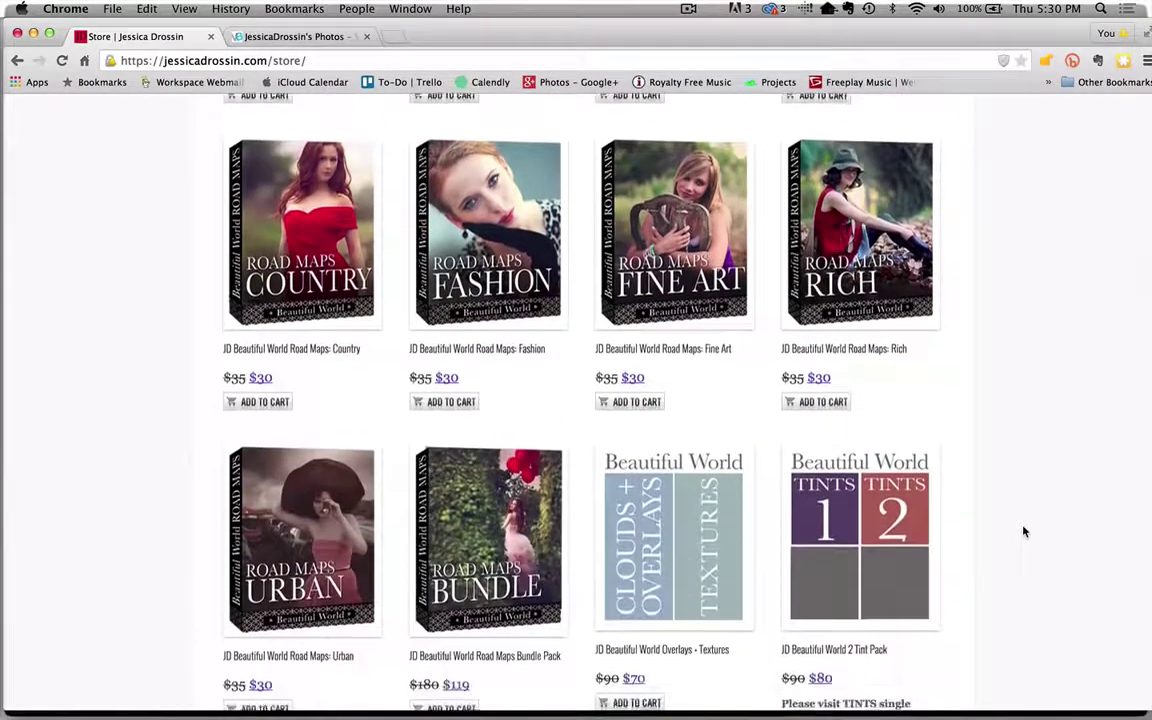
scroll(1024, 531, down, 5)
scroll(1024, 531, down, 8)
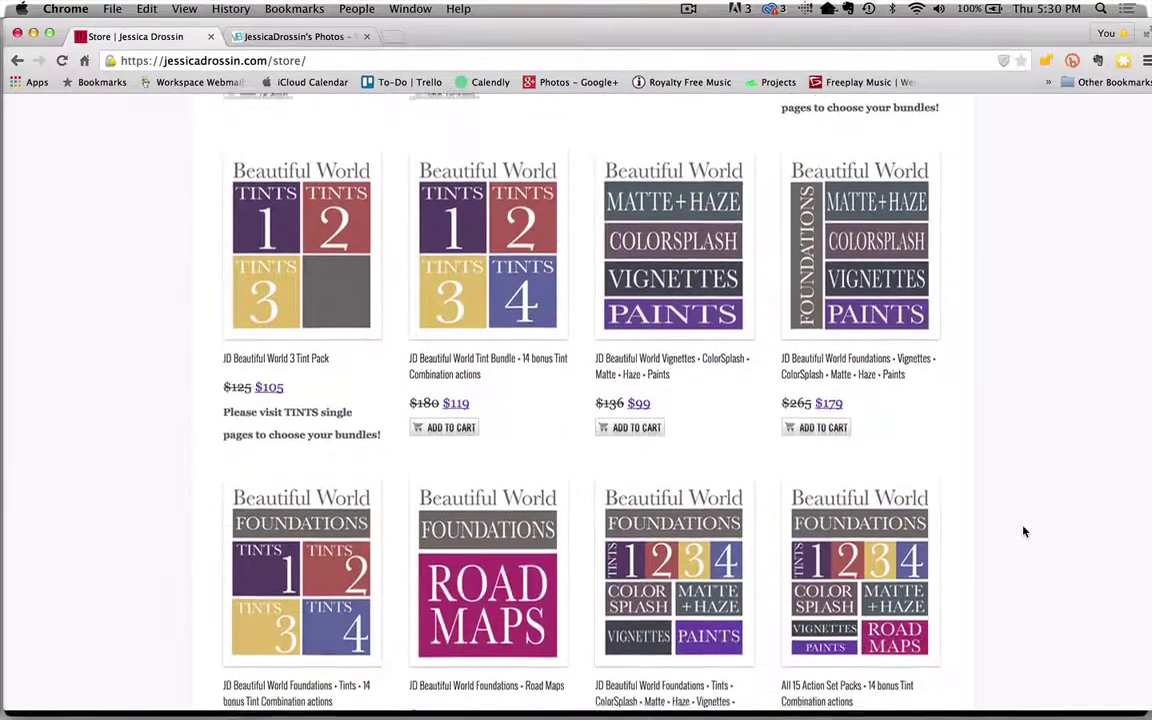
scroll(1024, 531, down, 1)
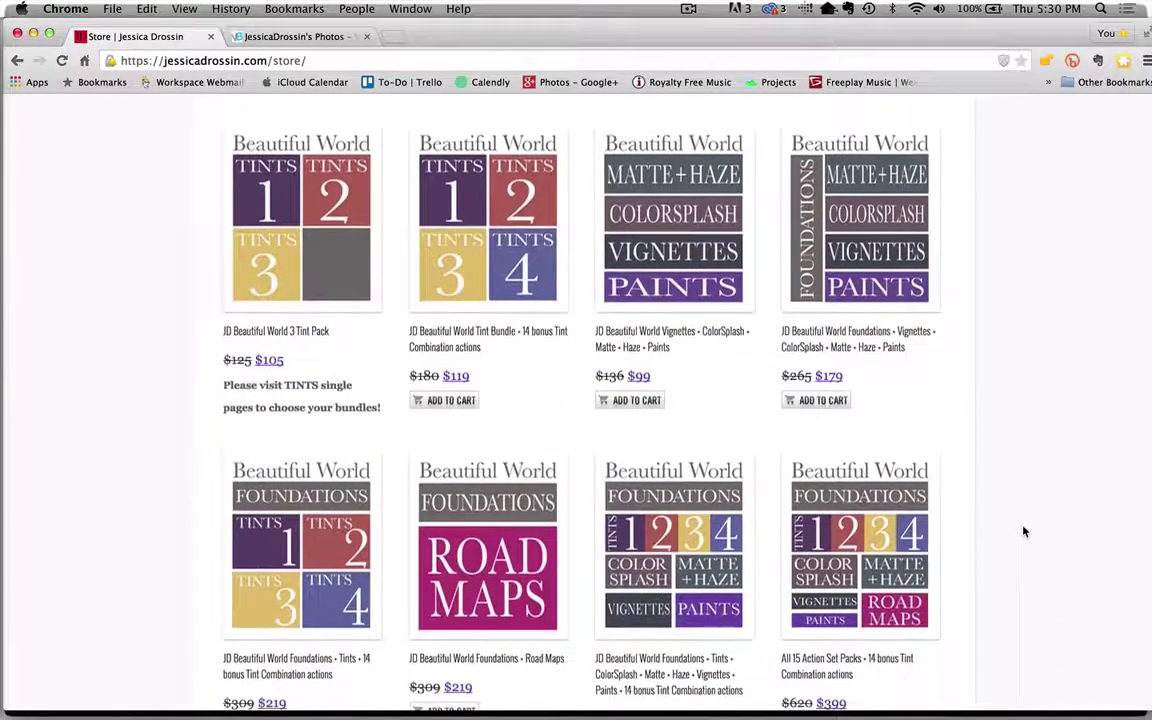
scroll(1024, 531, up, 15)
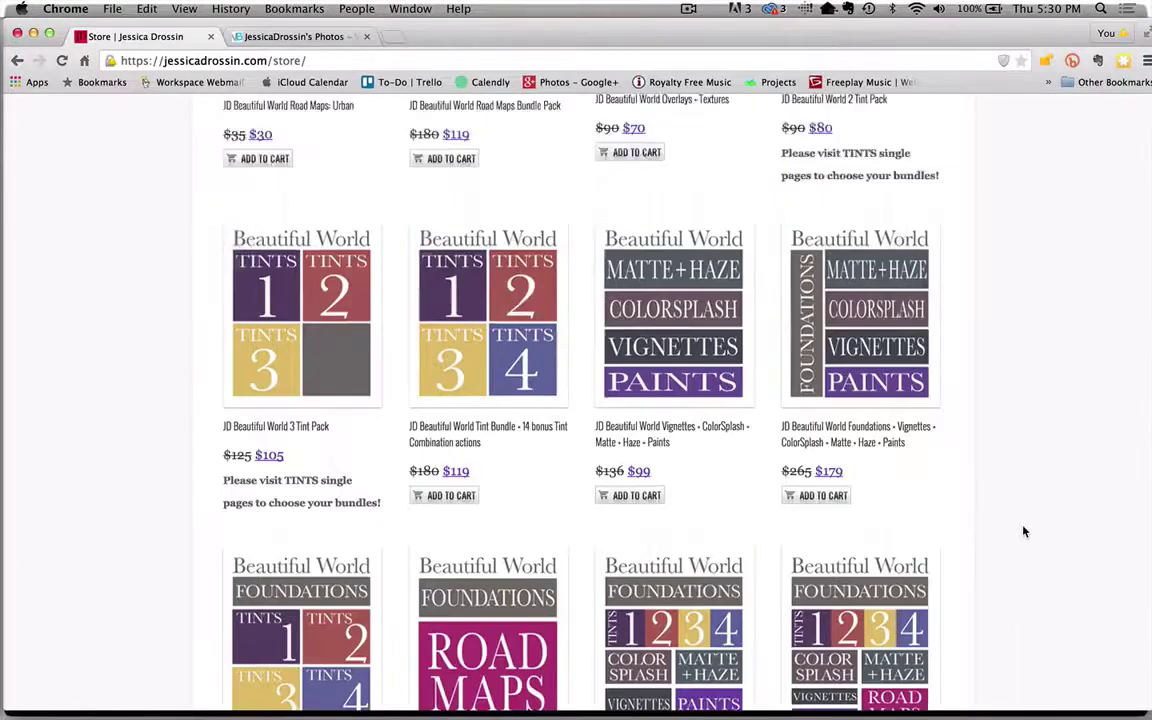
scroll(1024, 531, down, 1)
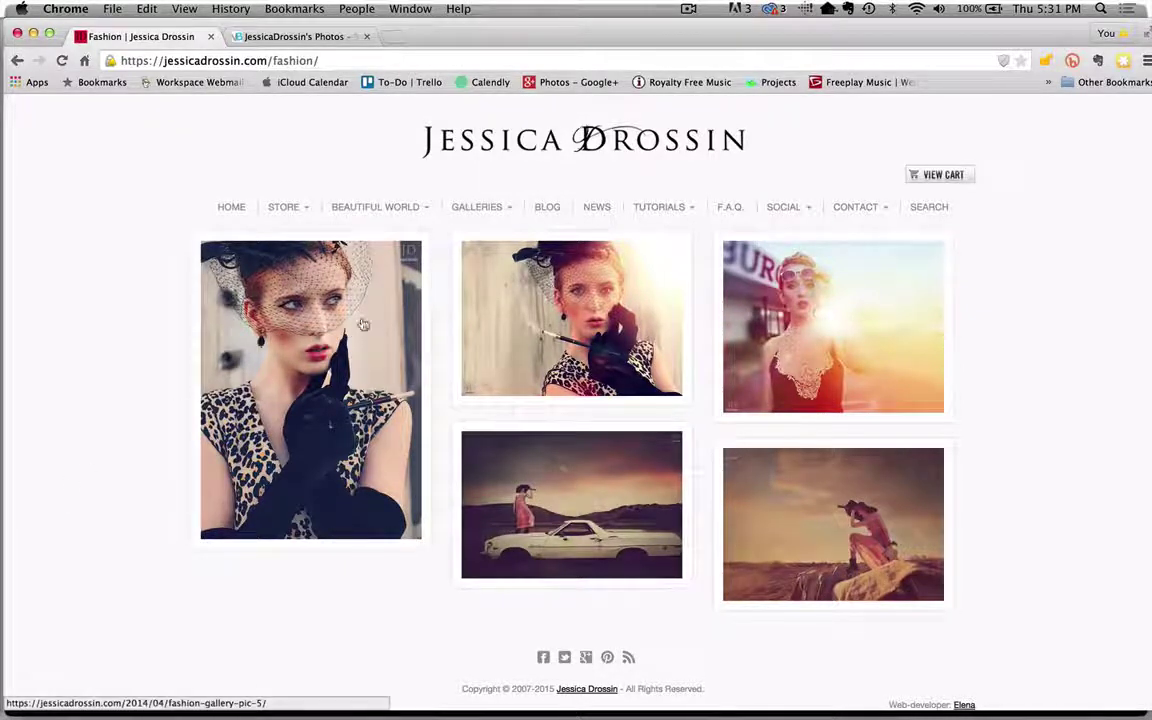
mouse_move(501, 208)
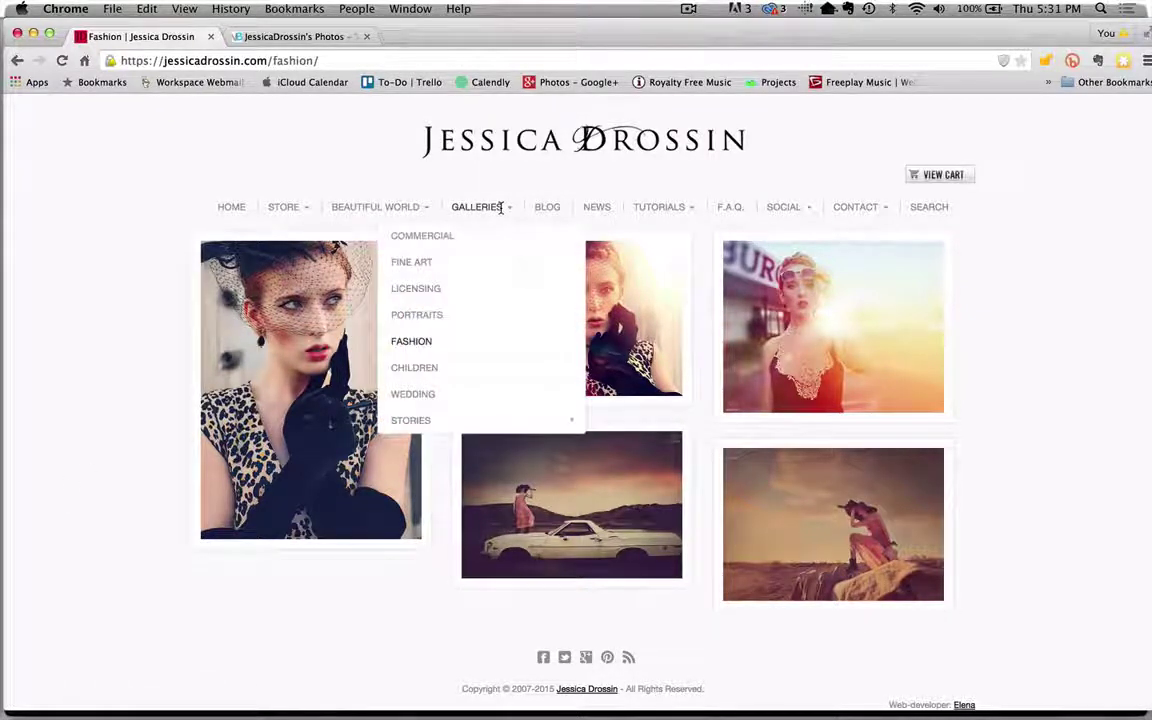
click(472, 368)
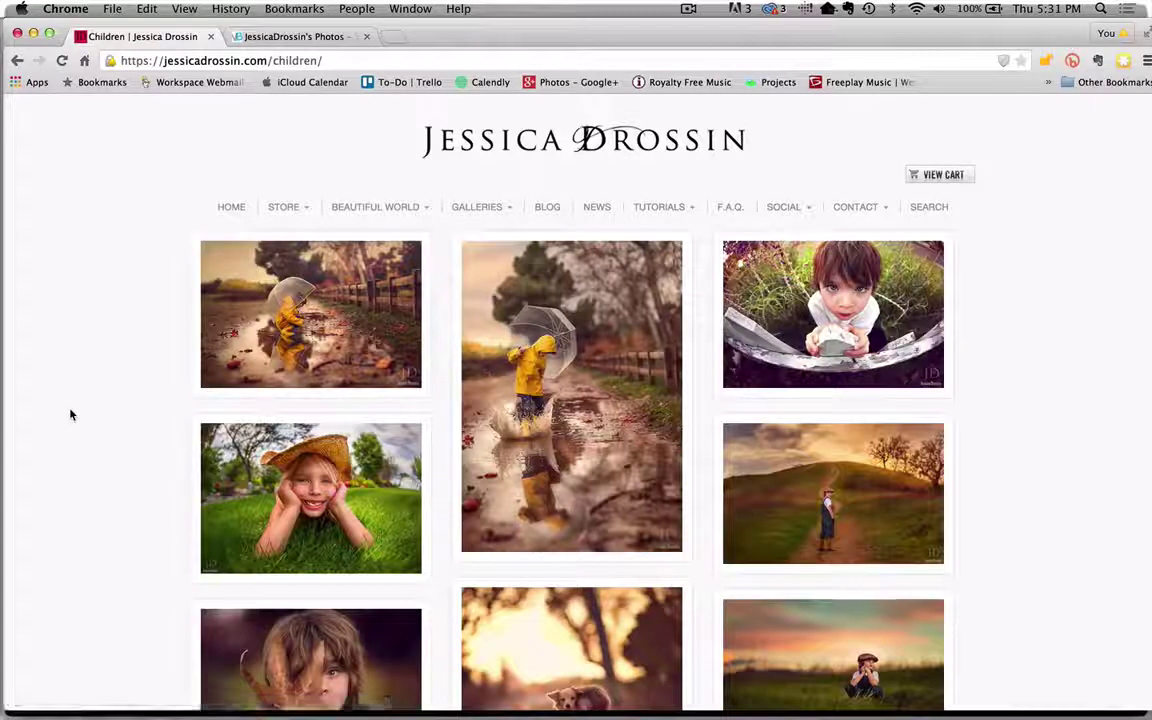
scroll(70, 414, down, 3)
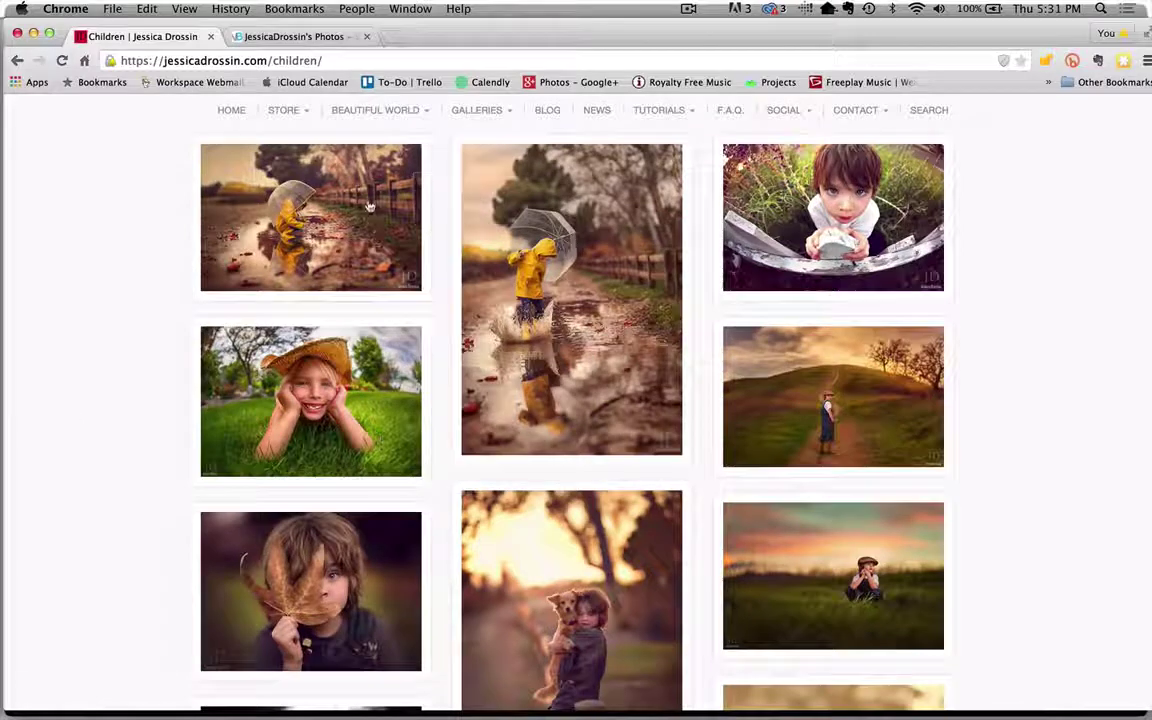
mouse_move(484, 118)
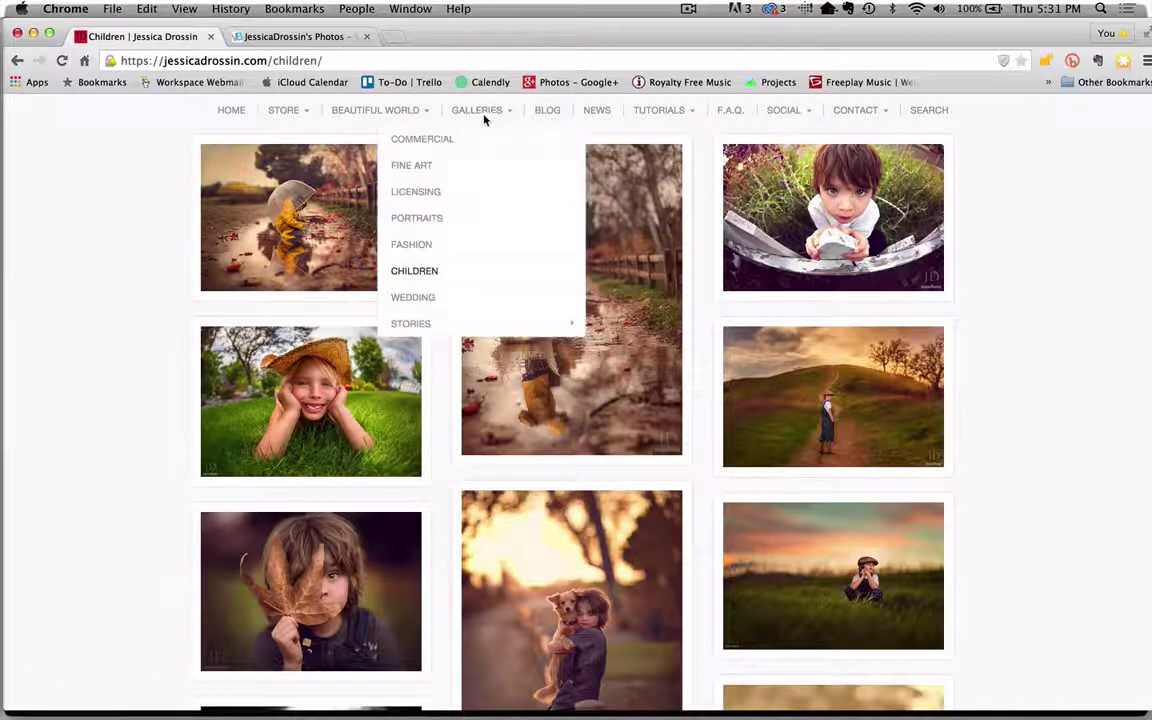
click(440, 299)
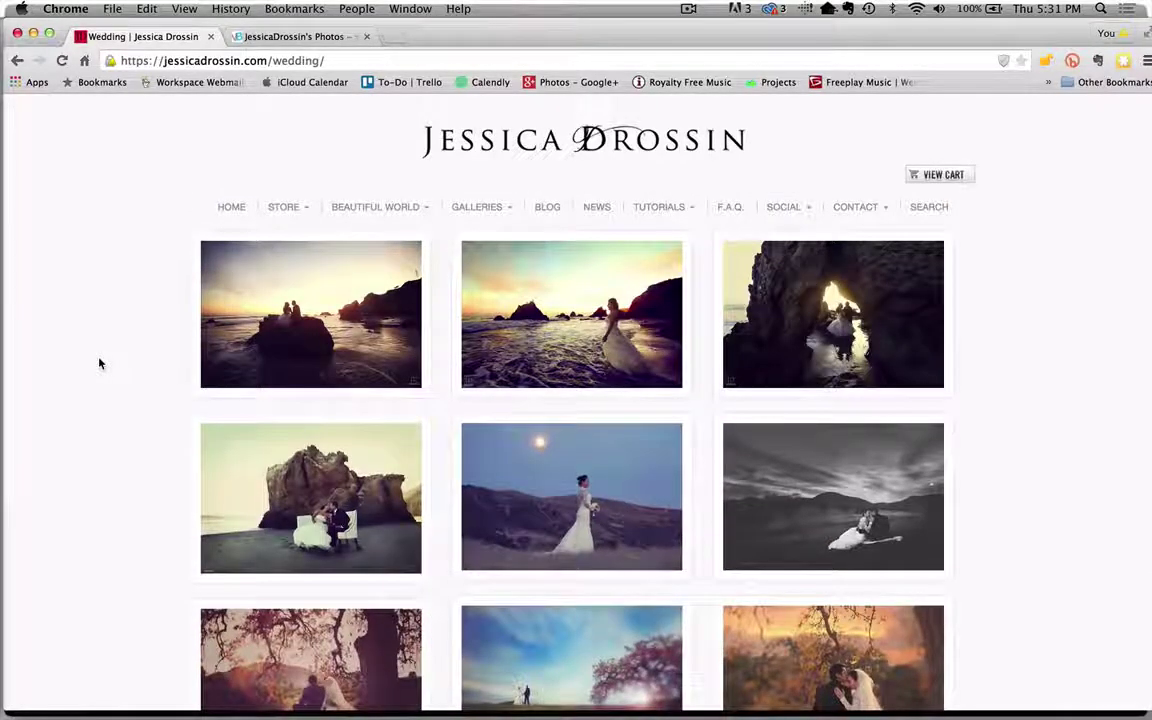
scroll(99, 363, down, 1)
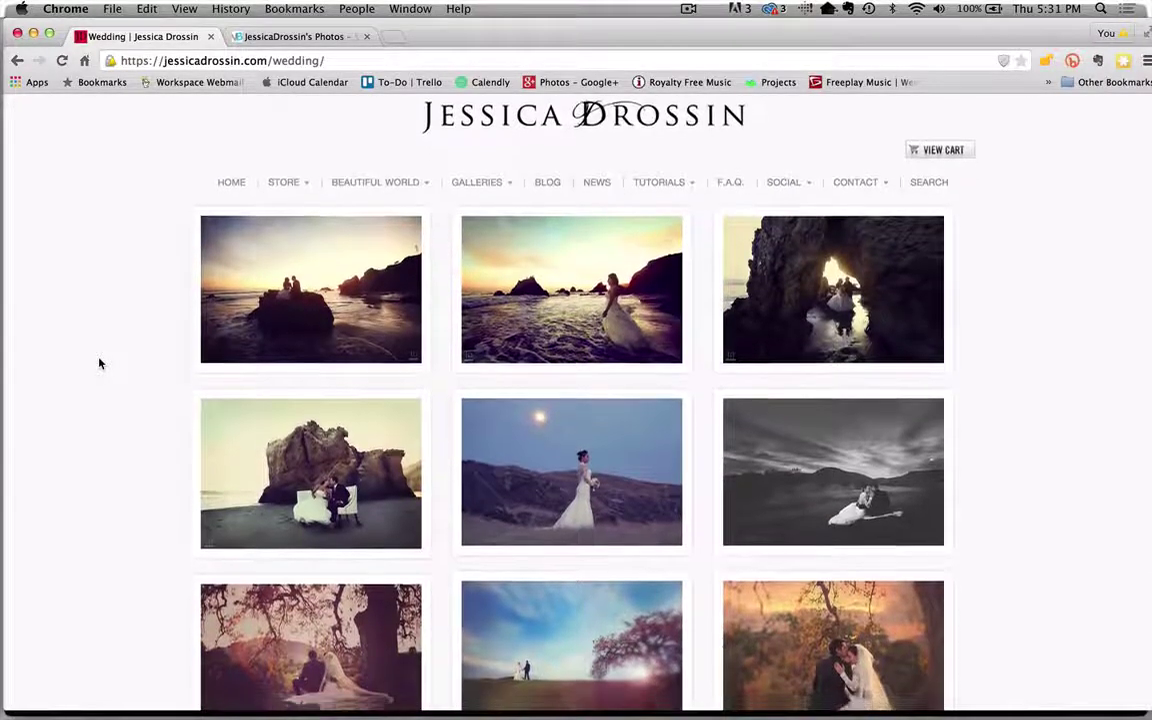
scroll(99, 363, down, 6)
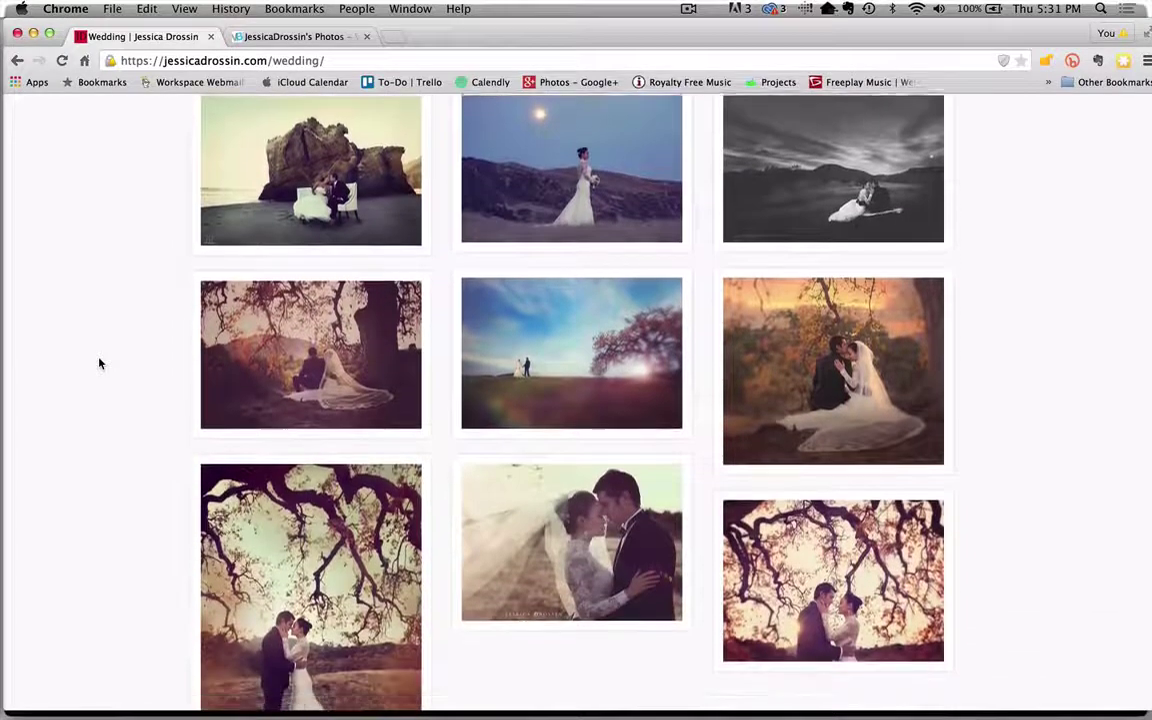
scroll(99, 363, down, 2)
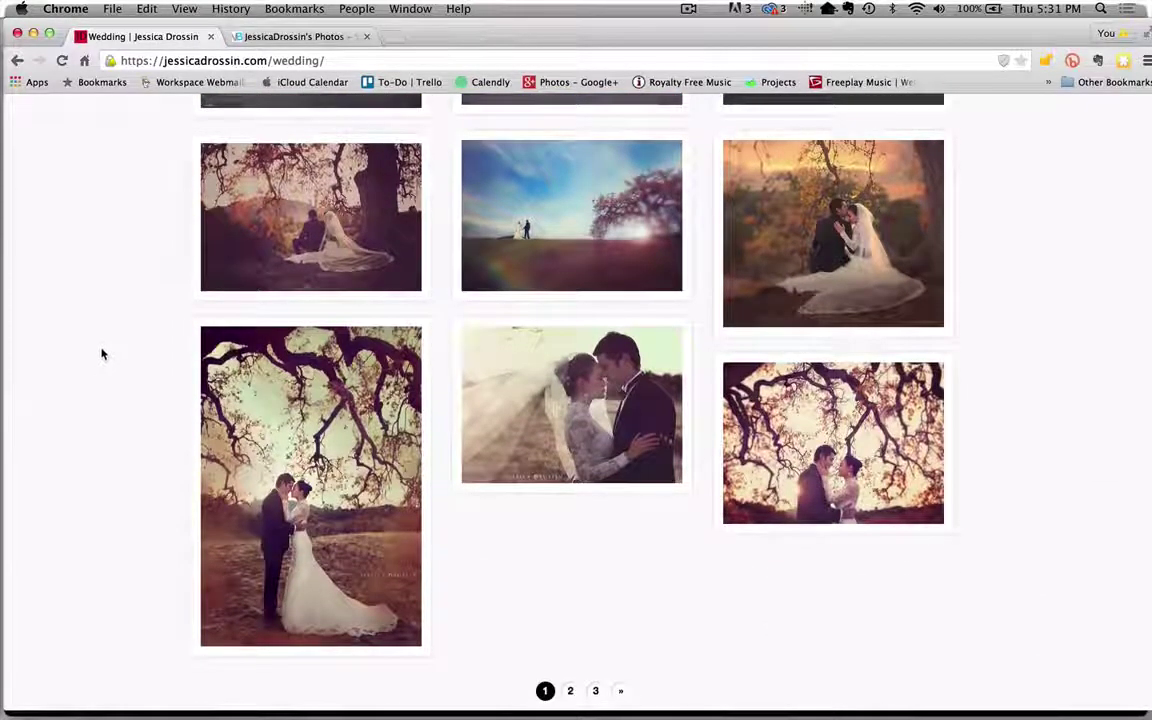
scroll(101, 353, up, 9)
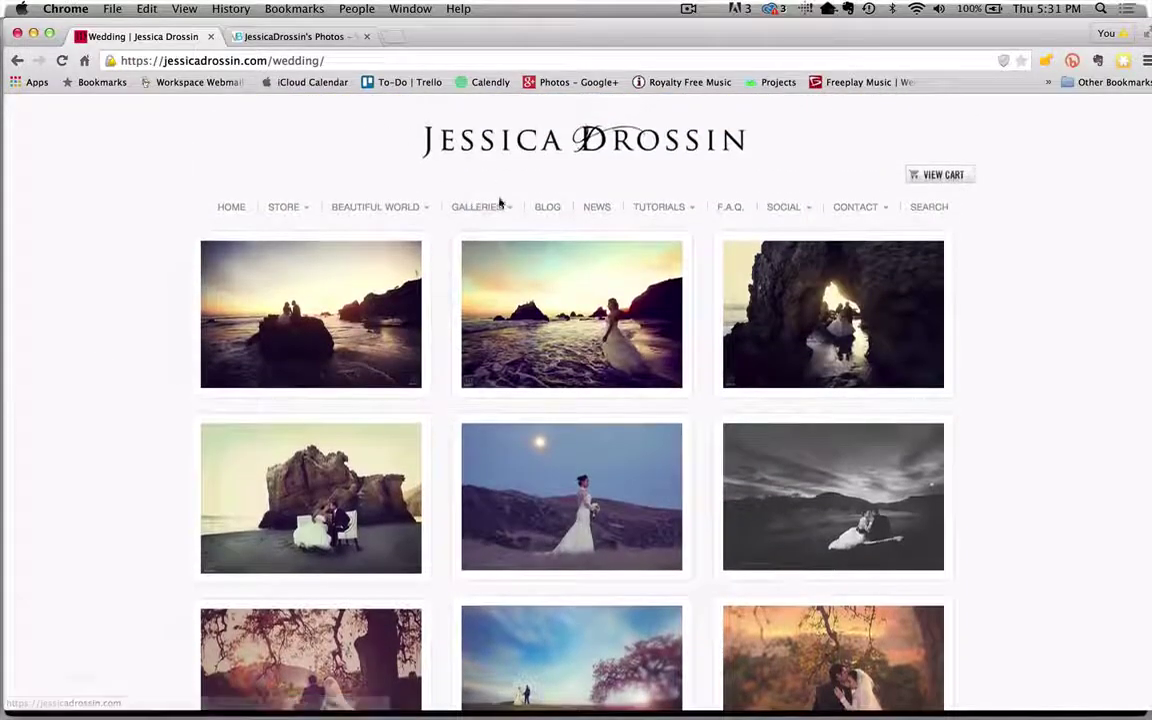
mouse_move(494, 206)
mouse_move(457, 421)
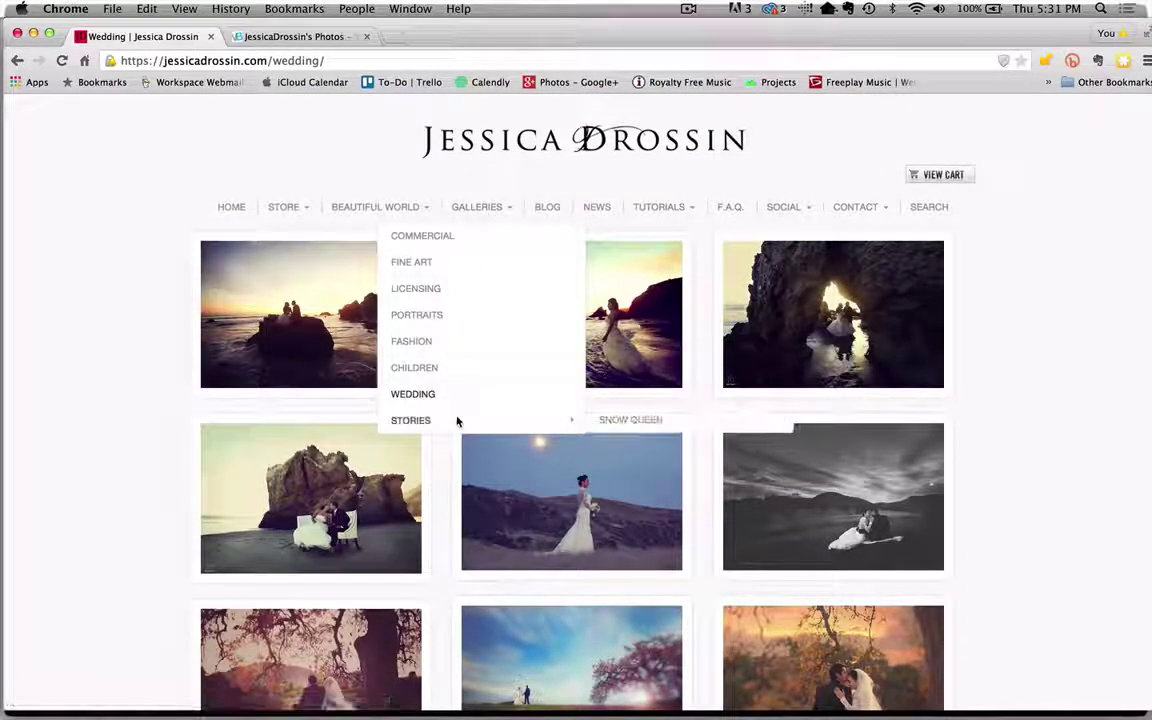
click(612, 424)
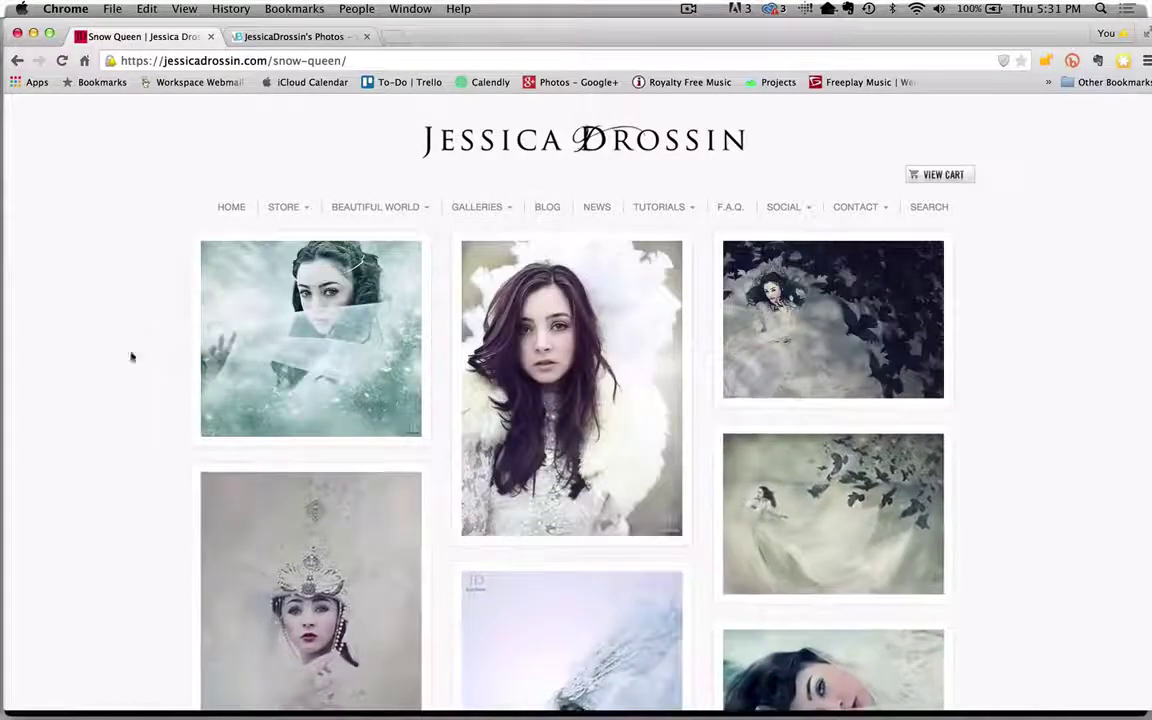
scroll(99, 440, down, 5)
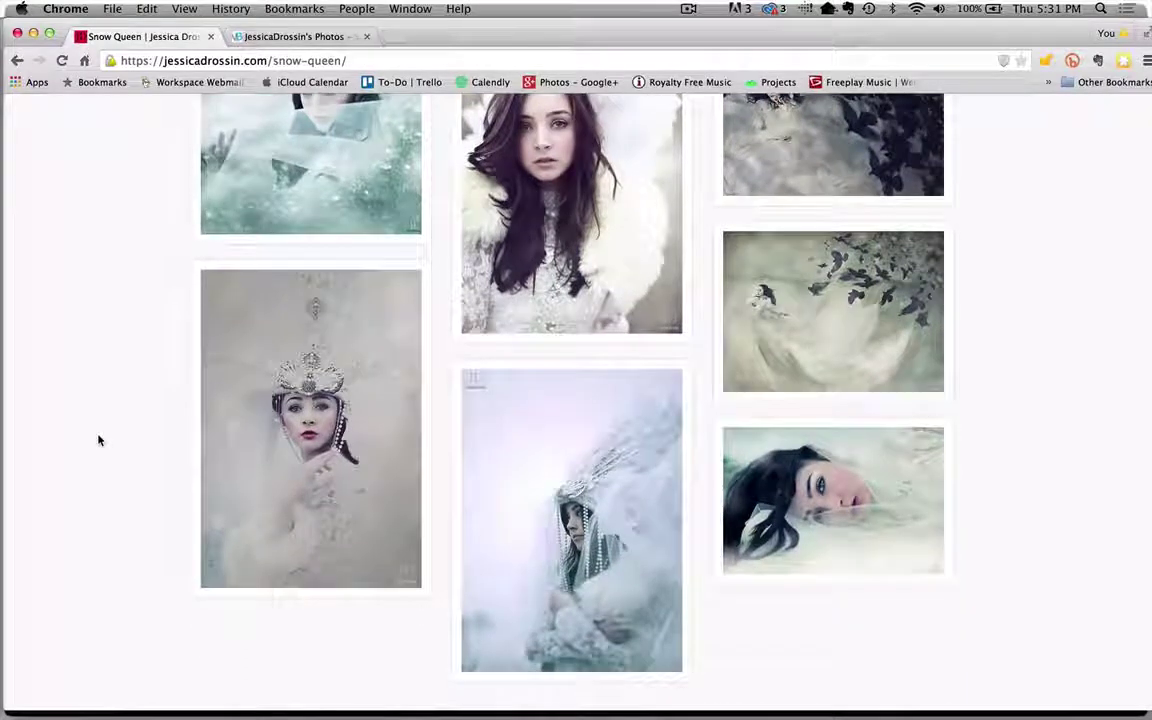
scroll(99, 440, up, 1)
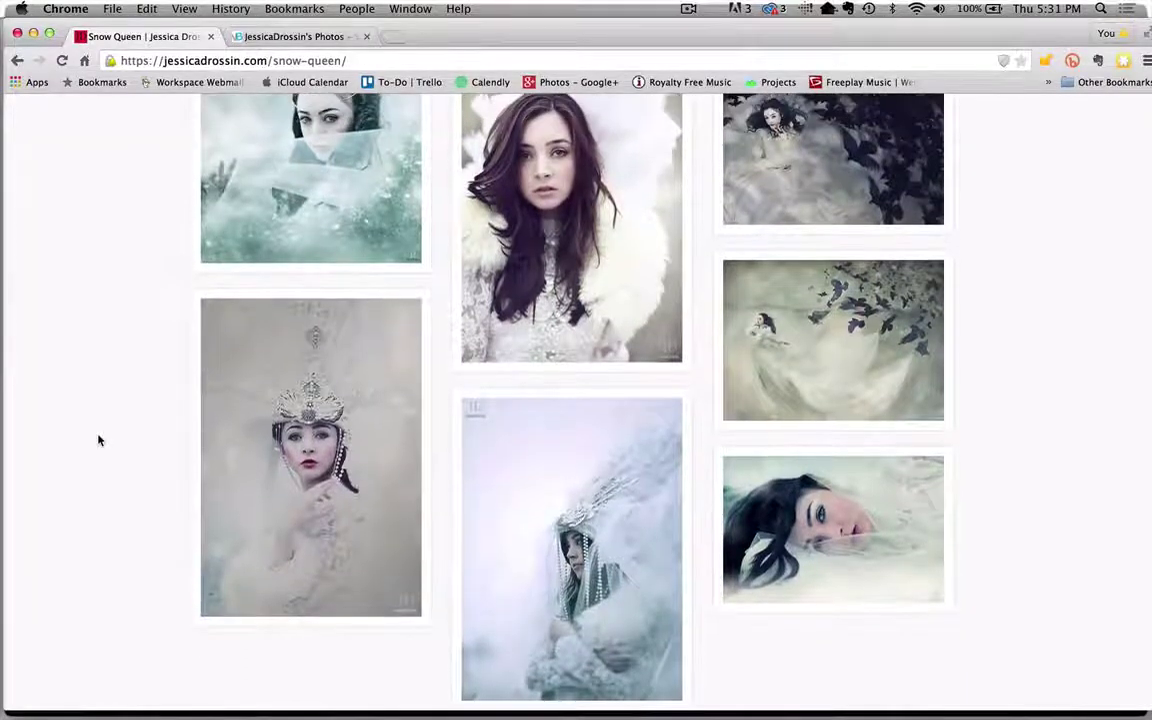
scroll(99, 440, up, 4)
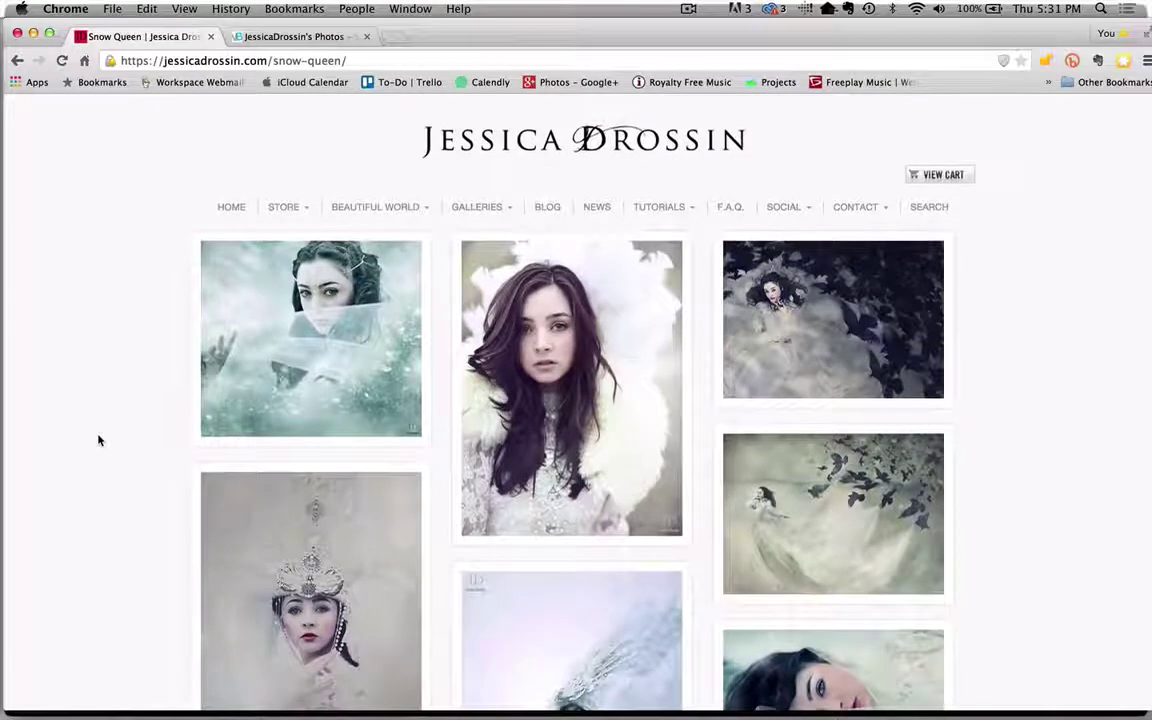
Return to the jessicadrossin.com home page and view its featured-photo slideshow.
click(228, 208)
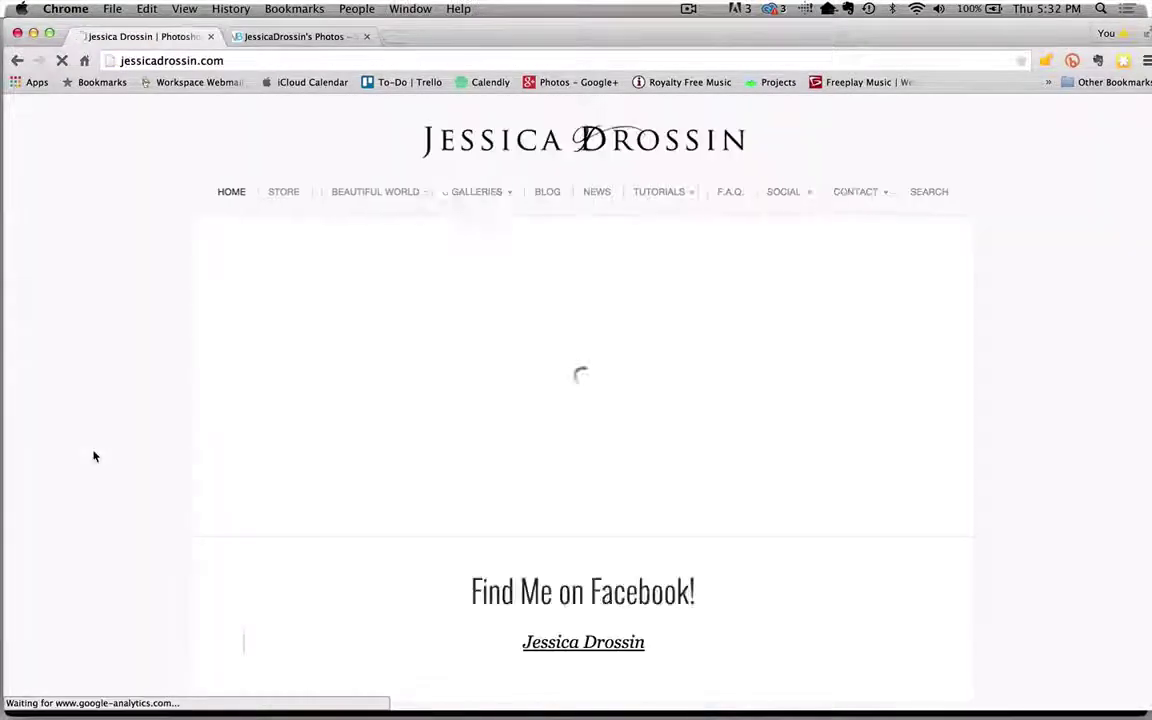
scroll(94, 456, down, 1)
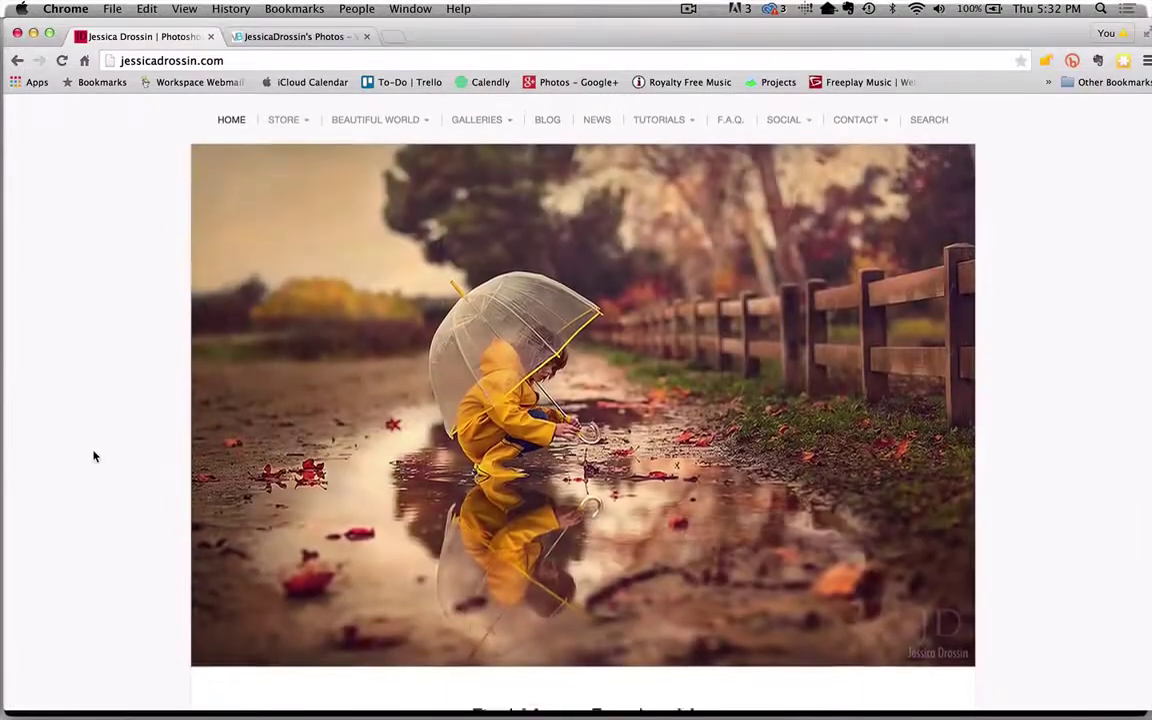
scroll(94, 456, up, 1)
scroll(94, 456, down, 1)
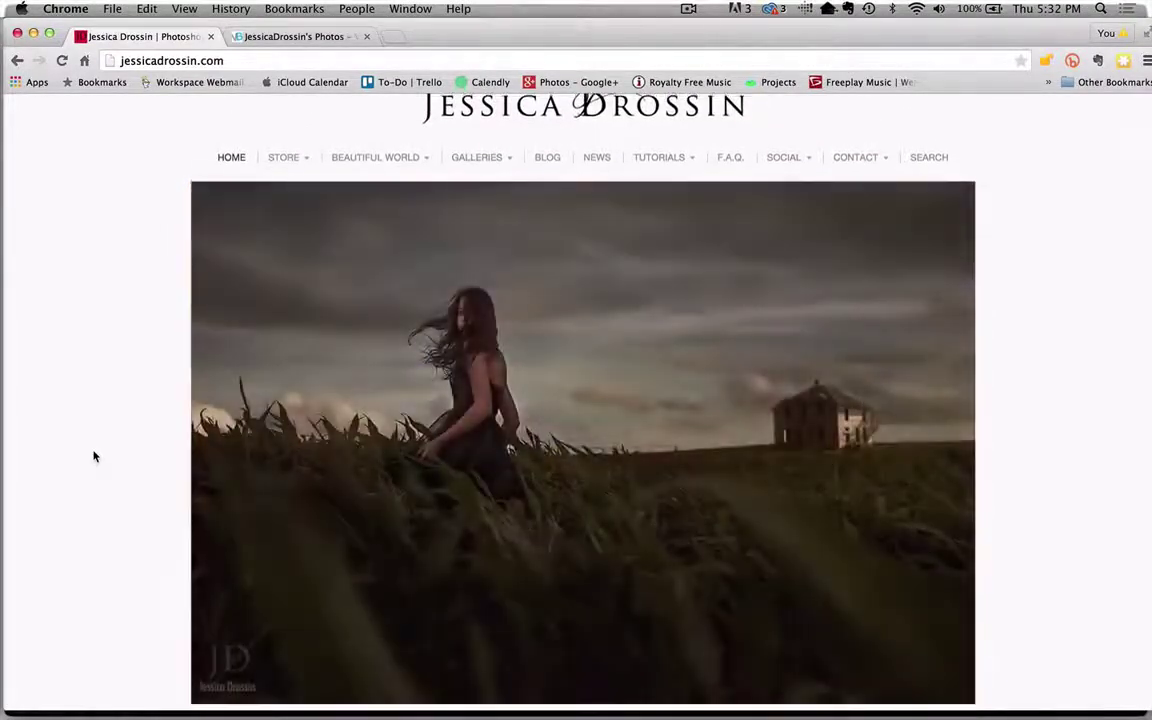
scroll(94, 456, up, 1)
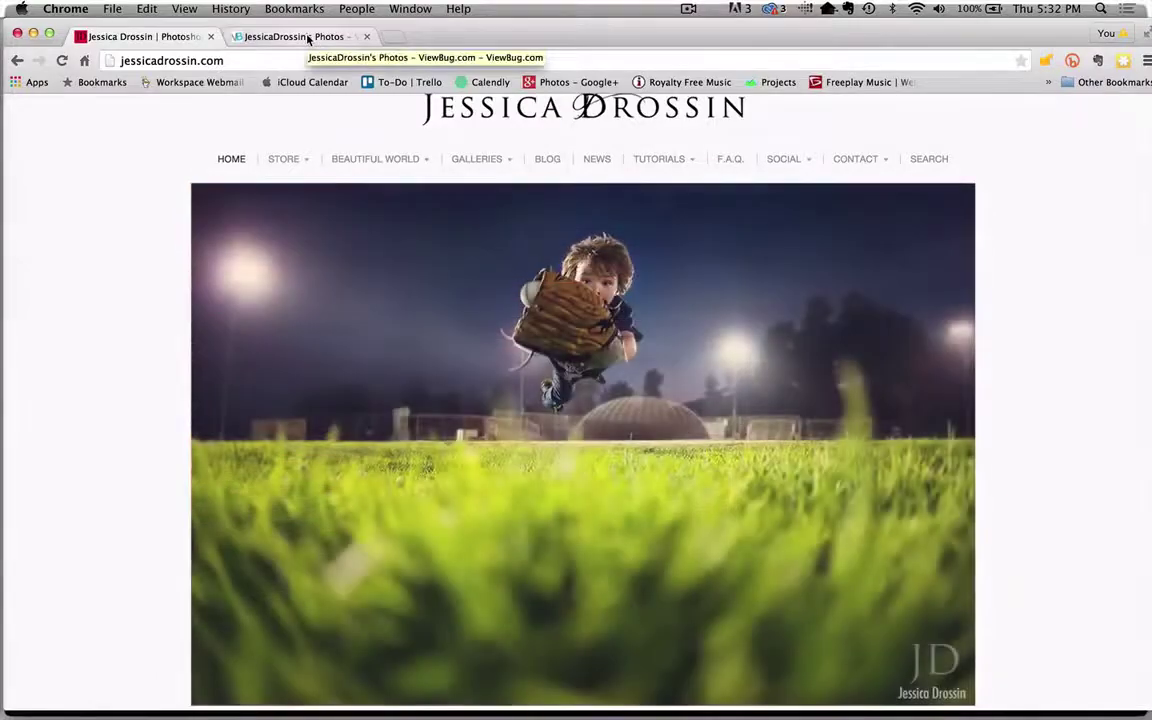
Switch to the ViewBug profile tab and scroll down through its photo grid.
click(308, 38)
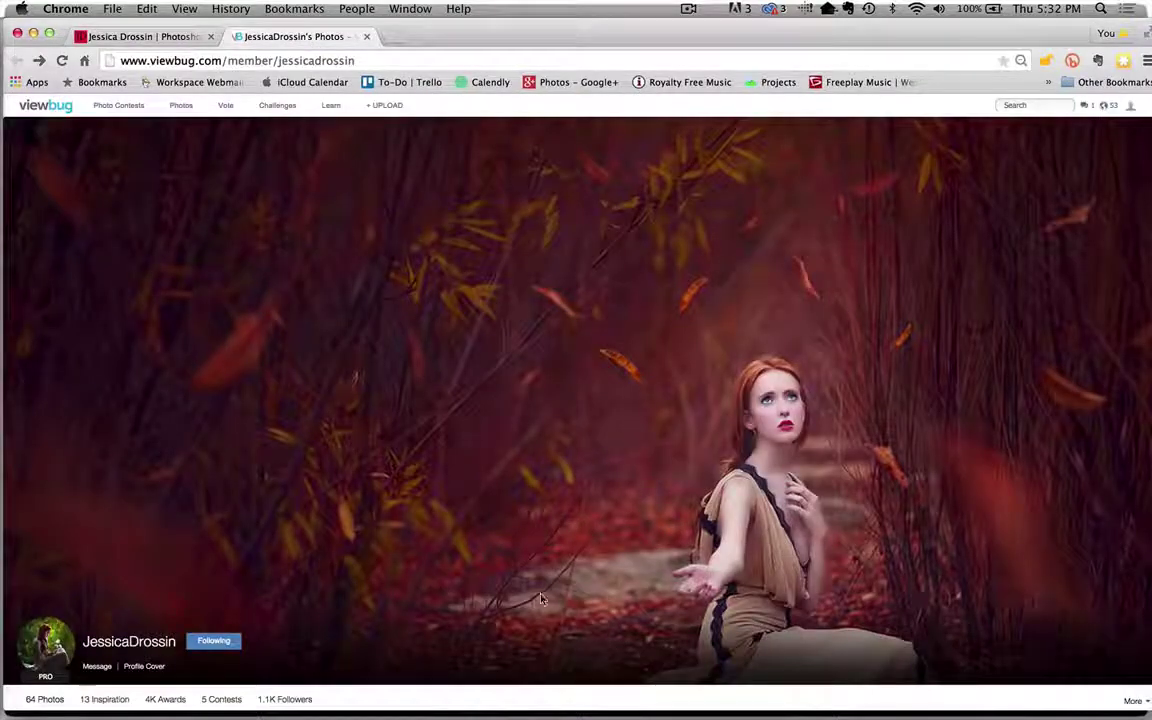
scroll(545, 617, down, 10)
scroll(545, 619, down, 3)
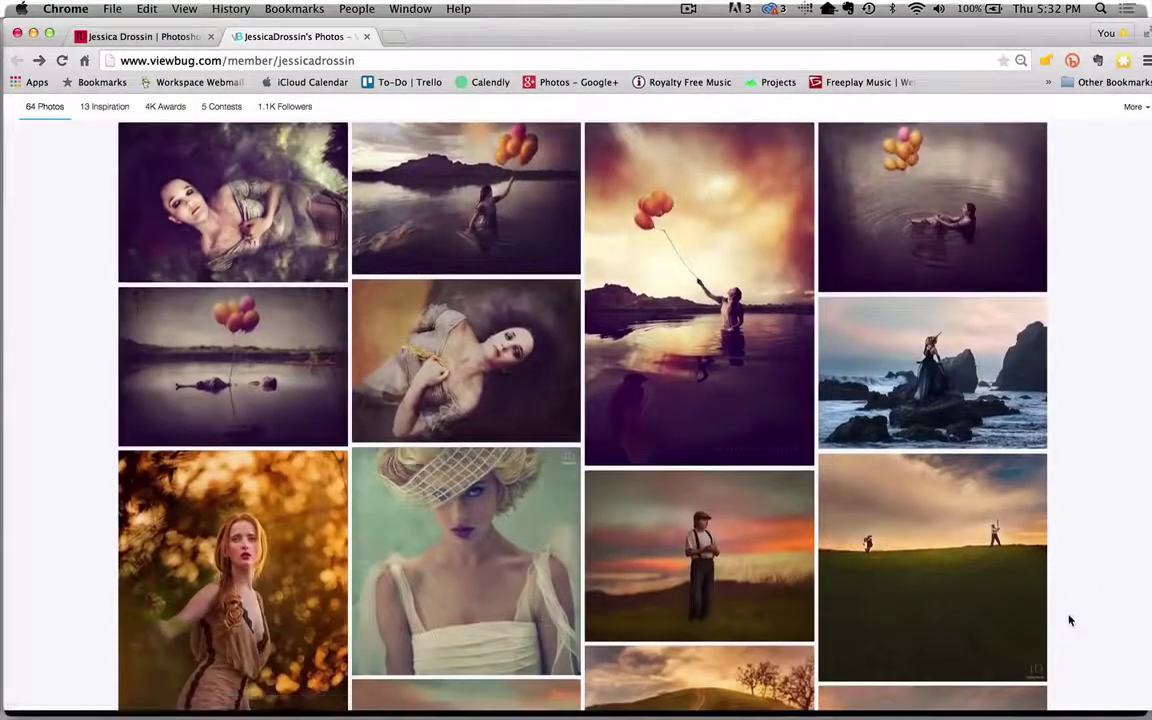
scroll(1067, 617, down, 8)
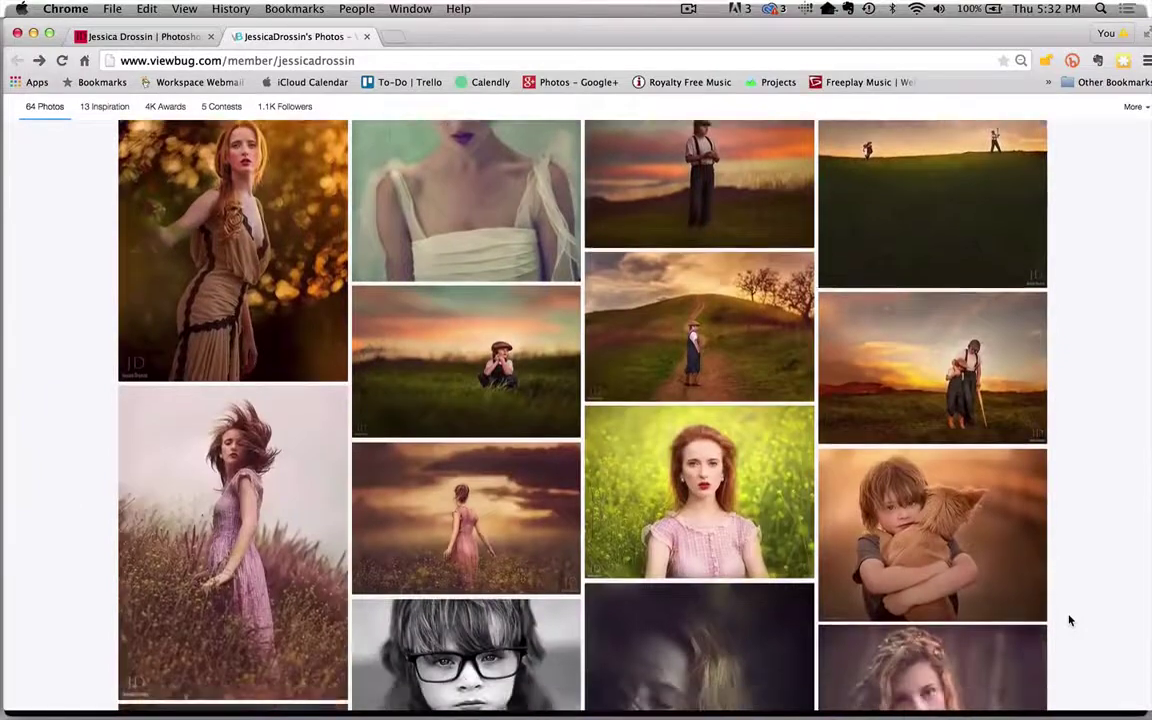
scroll(1069, 621, down, 5)
scroll(1069, 621, down, 5)
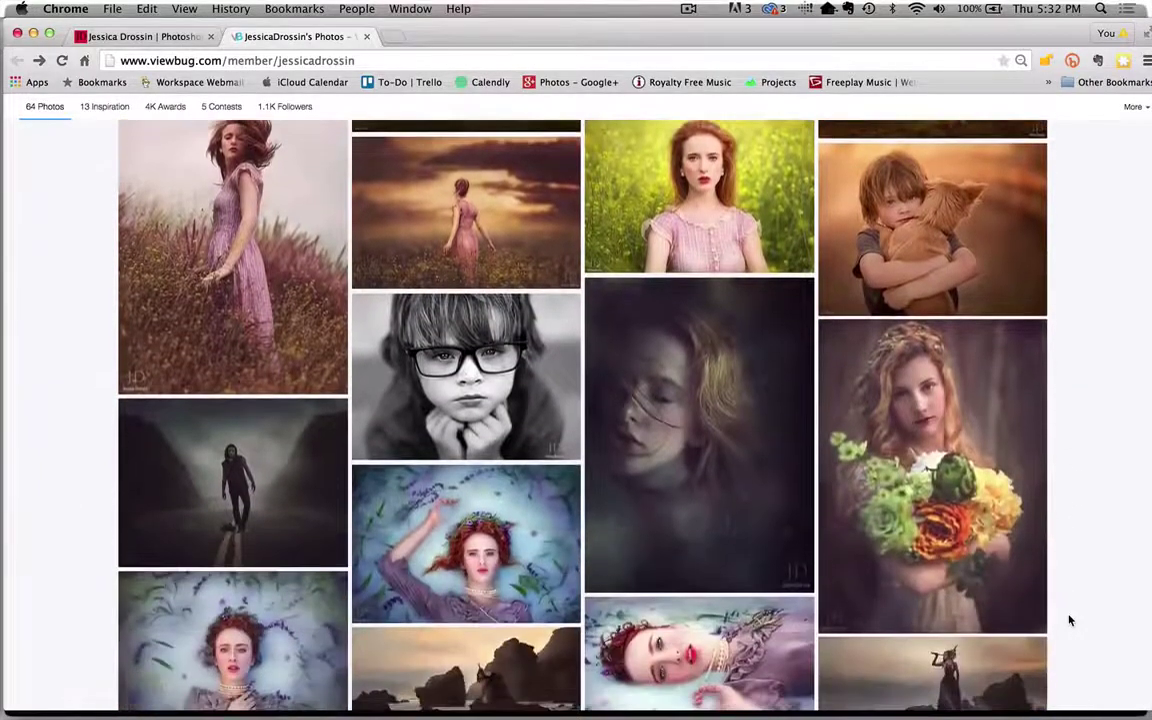
scroll(1069, 621, down, 12)
scroll(1069, 621, down, 10)
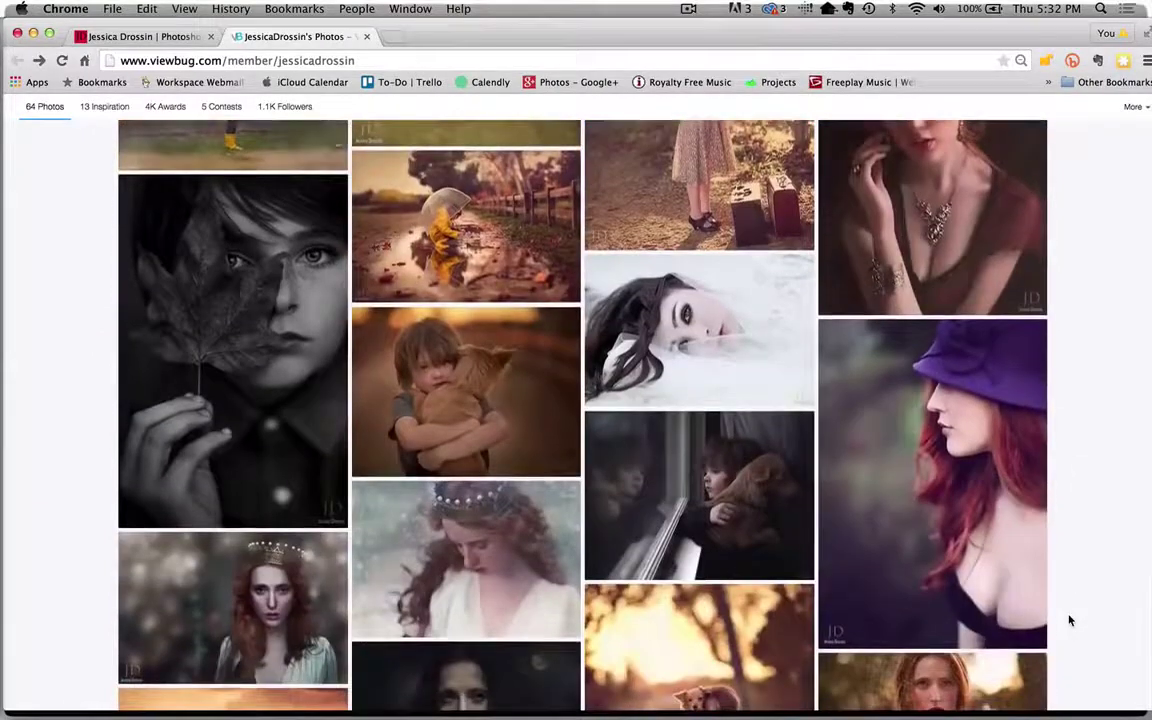
scroll(1069, 621, down, 4)
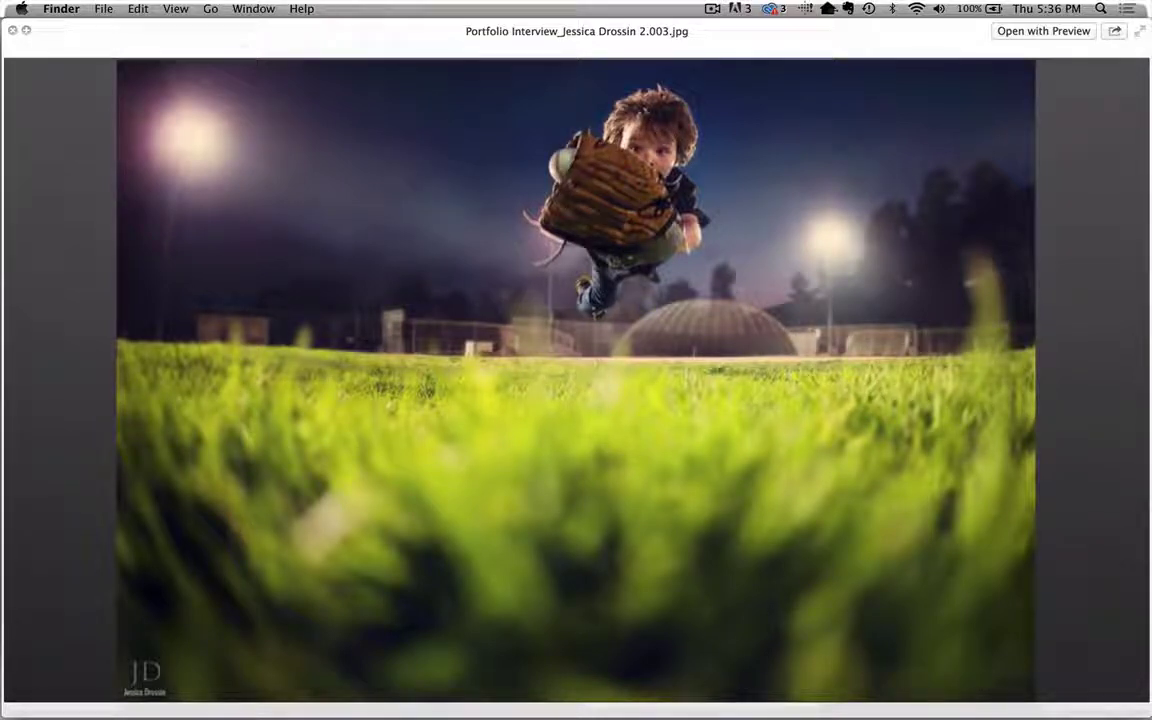
Advance the Quick Look preview to the next portfolio slide.
key(Right)
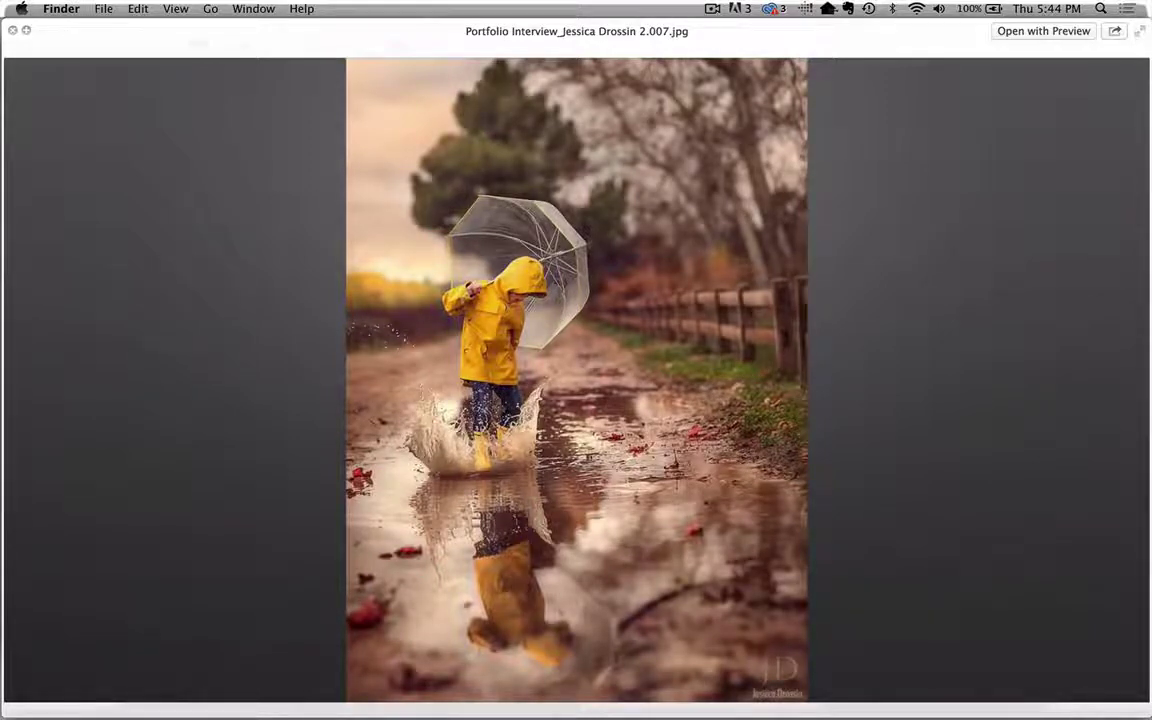
Step Quick Look forward to the woman in a gown on misty sea rocks.
key(Right)
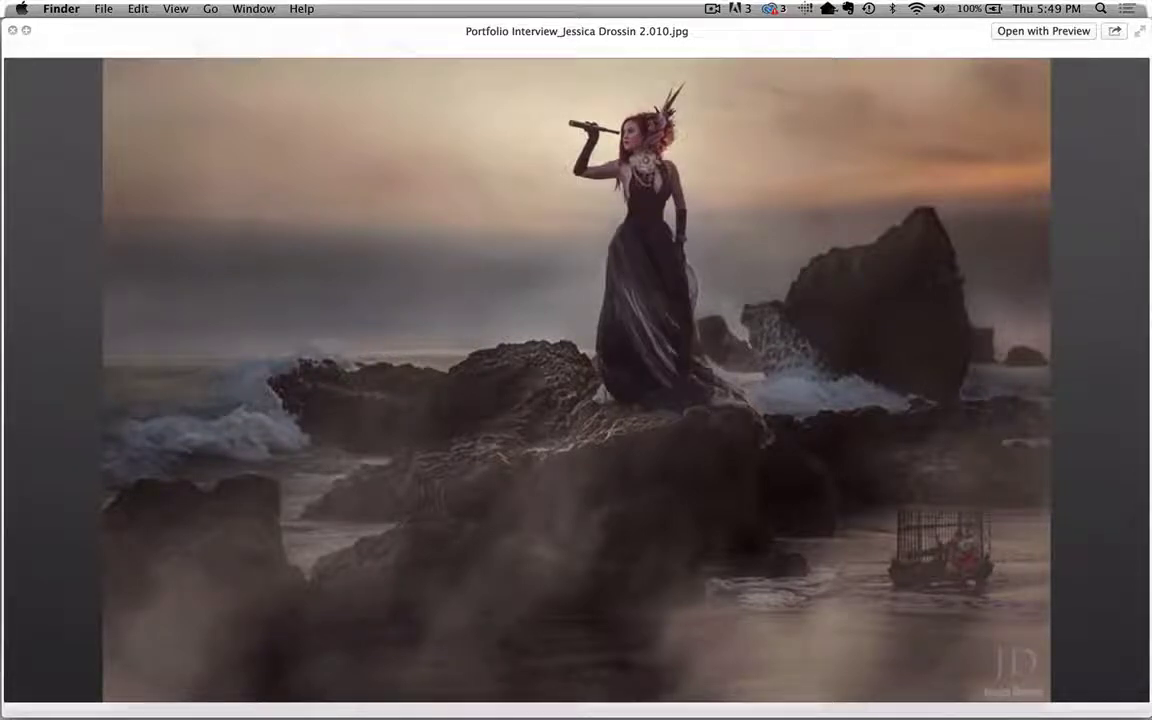
Move Quick Look past the sea-rocks image to the next portfolio photo.
key(Right)
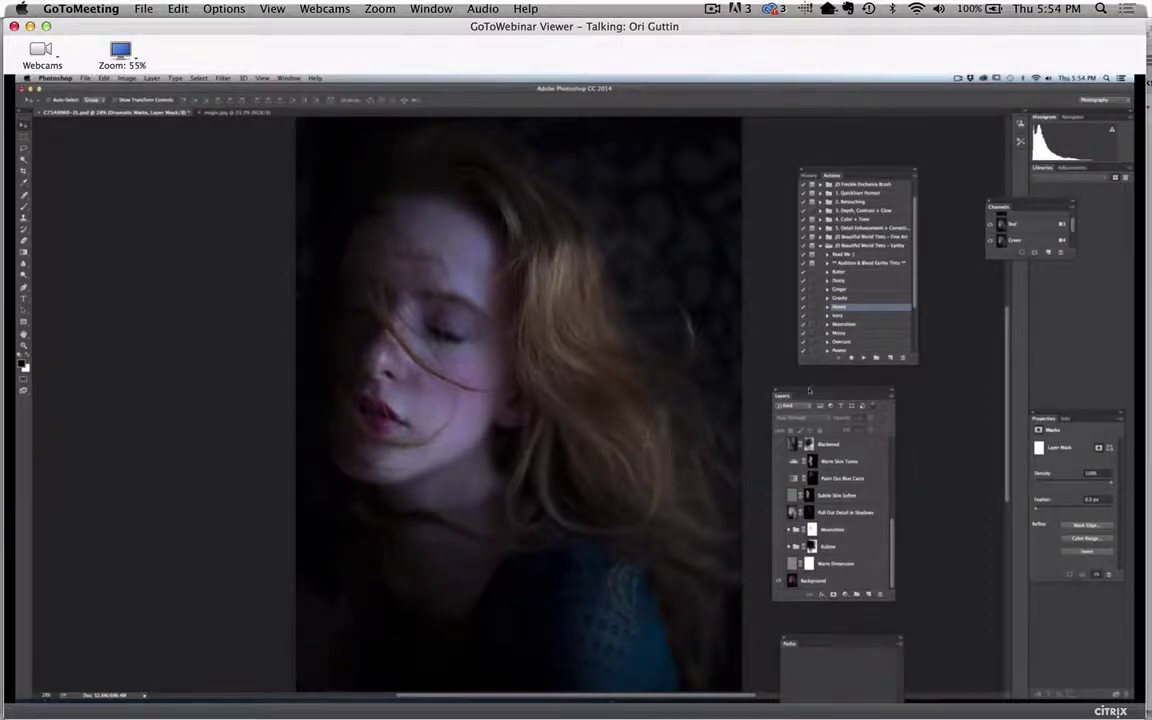
drag(803, 396, 809, 374)
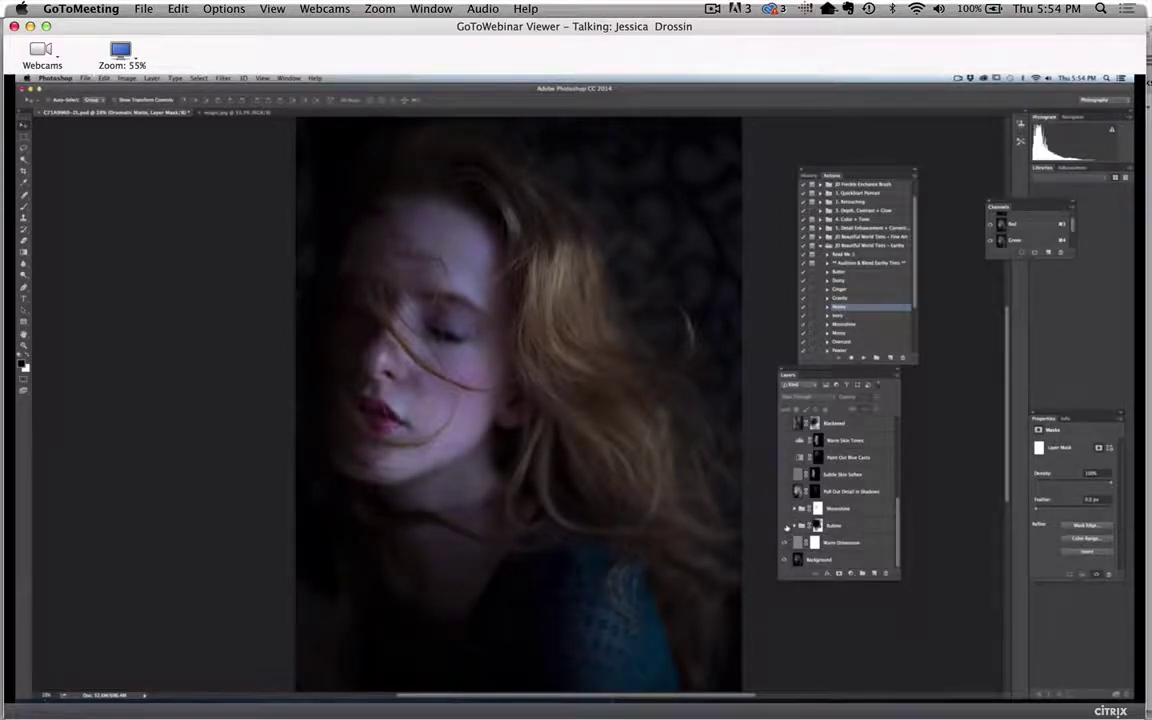
click(786, 525)
click(785, 508)
click(786, 491)
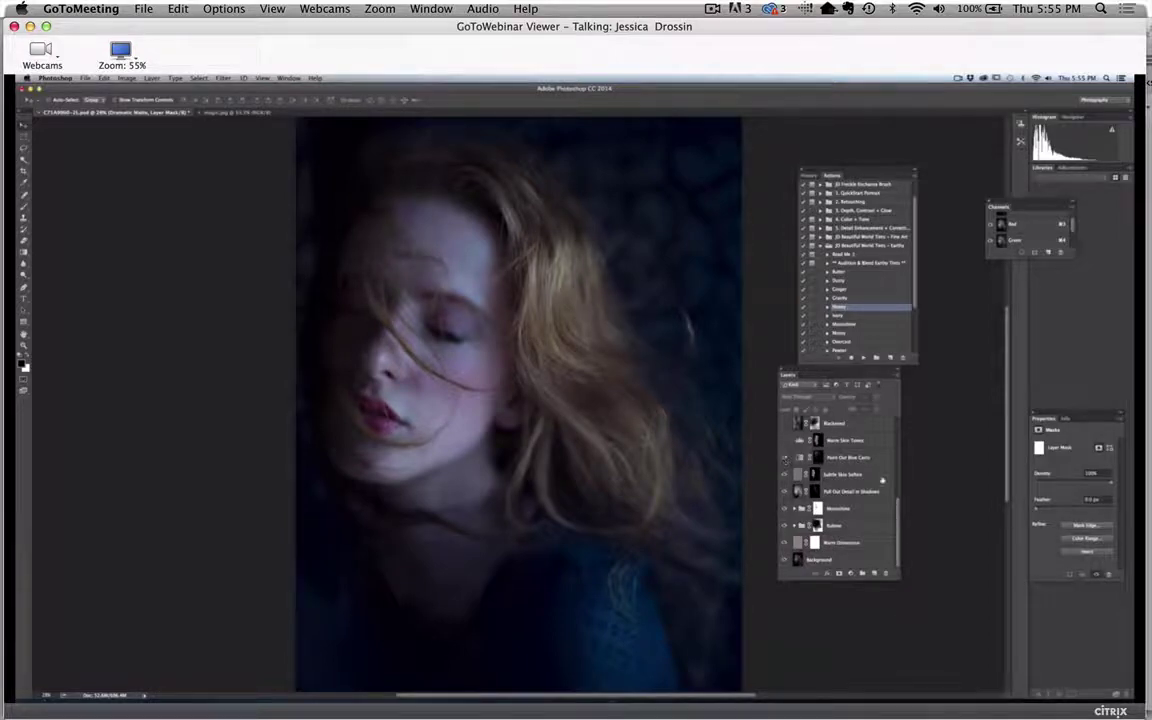
scroll(898, 505, up, 2)
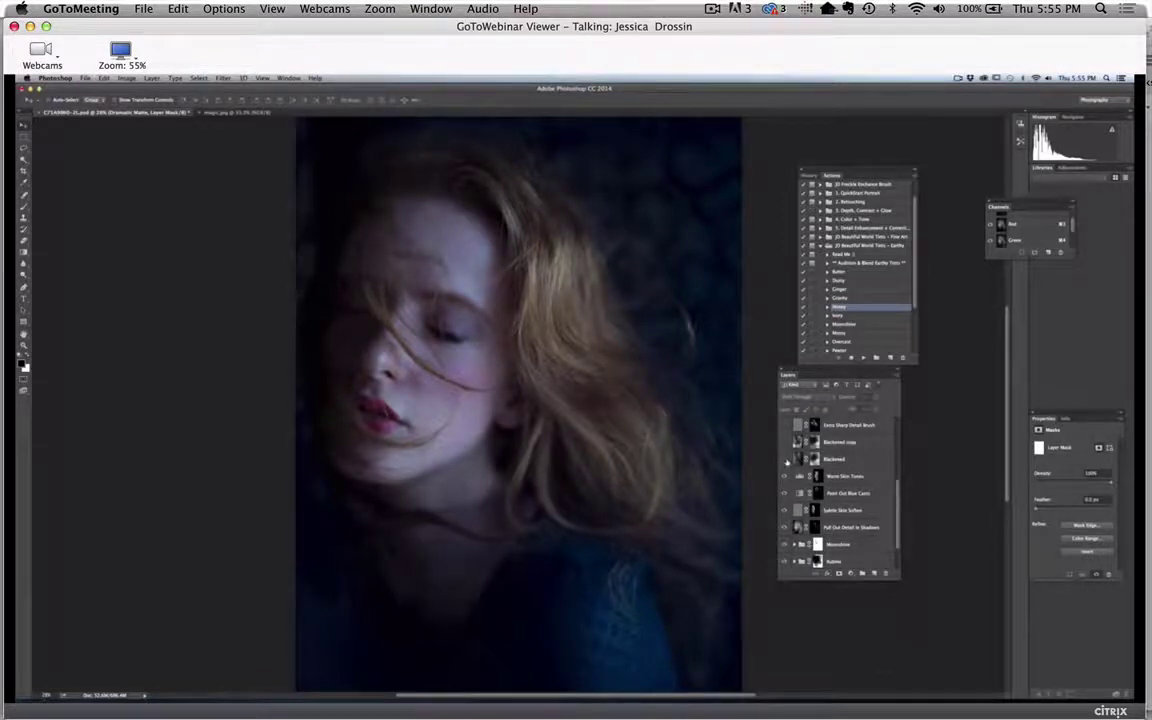
Hide the Blackened layer, select Blackened copy, and briefly toggle the Extra Sharp Detail Brush layer.
click(786, 458)
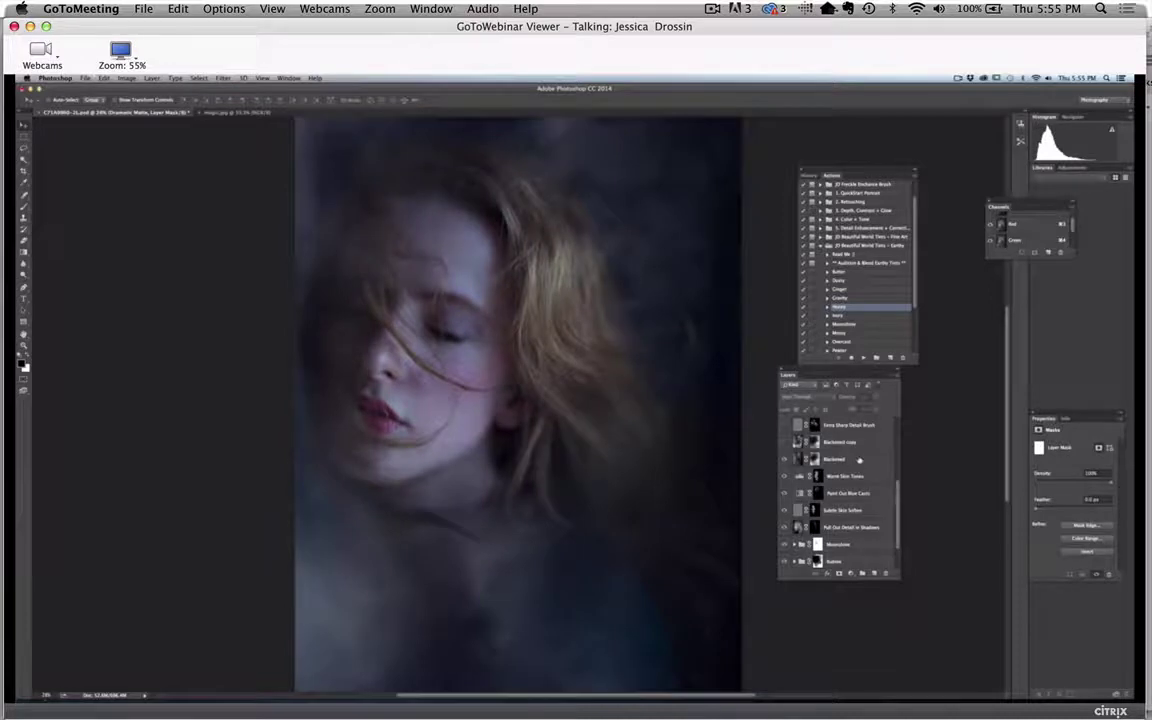
click(812, 459)
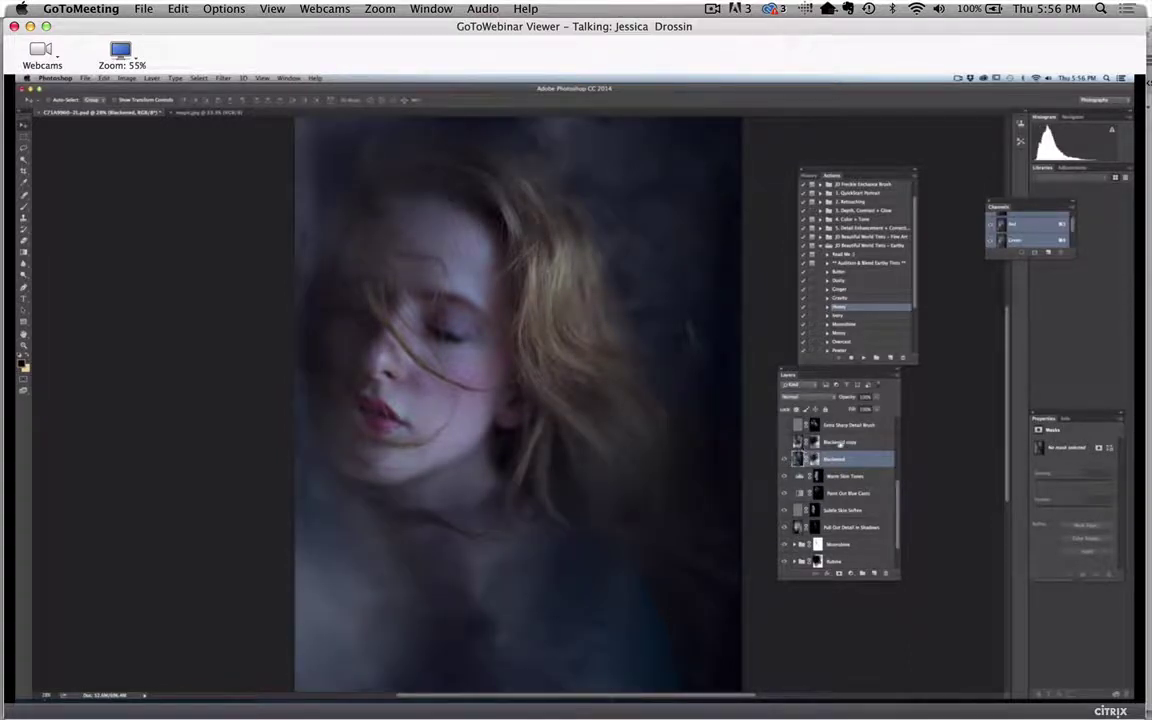
click(875, 442)
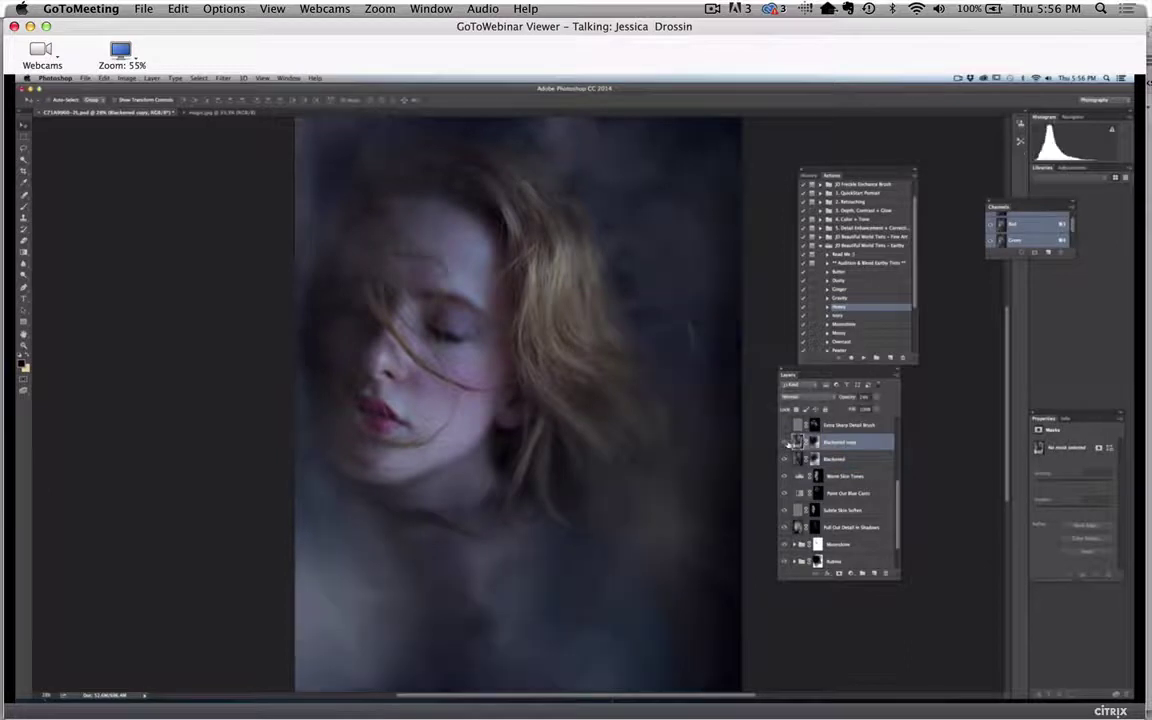
click(784, 427)
click(784, 427)
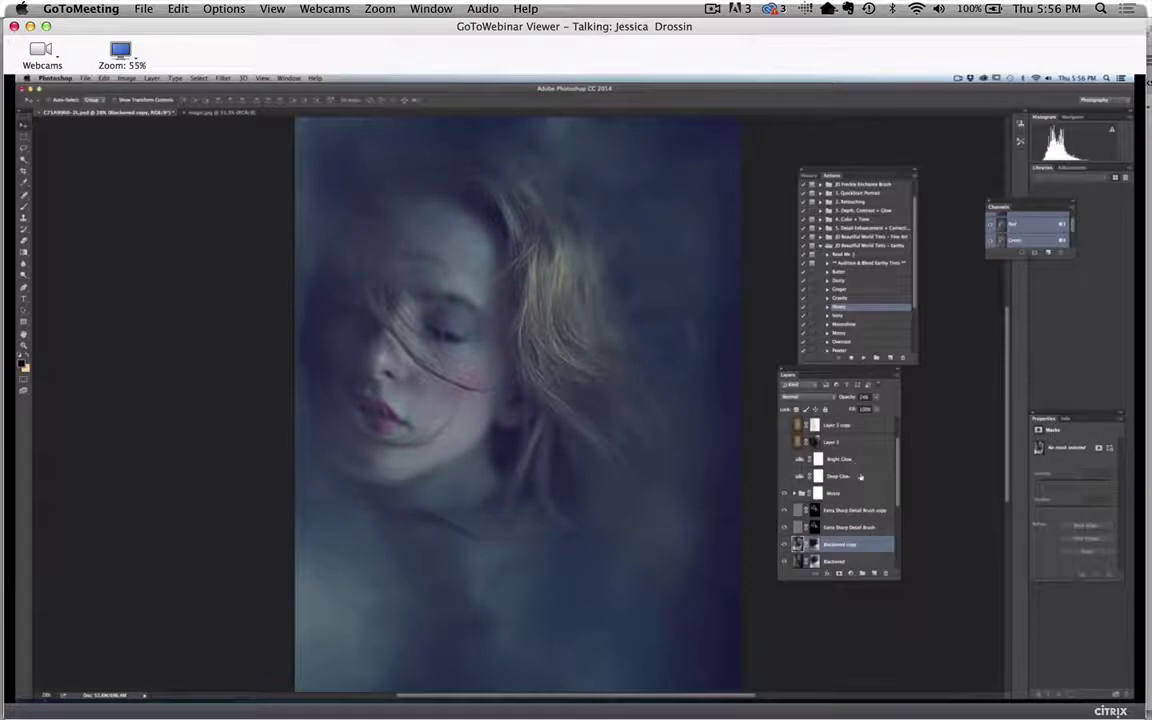
Select the Deep Glow Levels layer and toggle its visibility to darken the portrait.
click(855, 476)
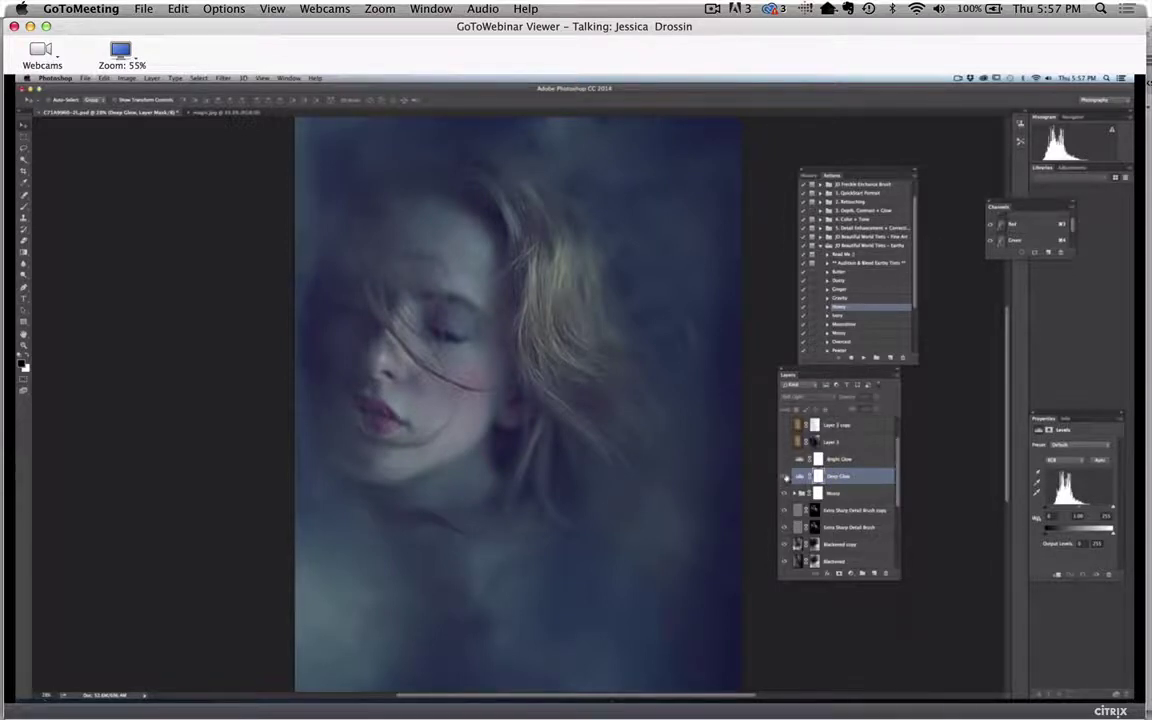
click(785, 477)
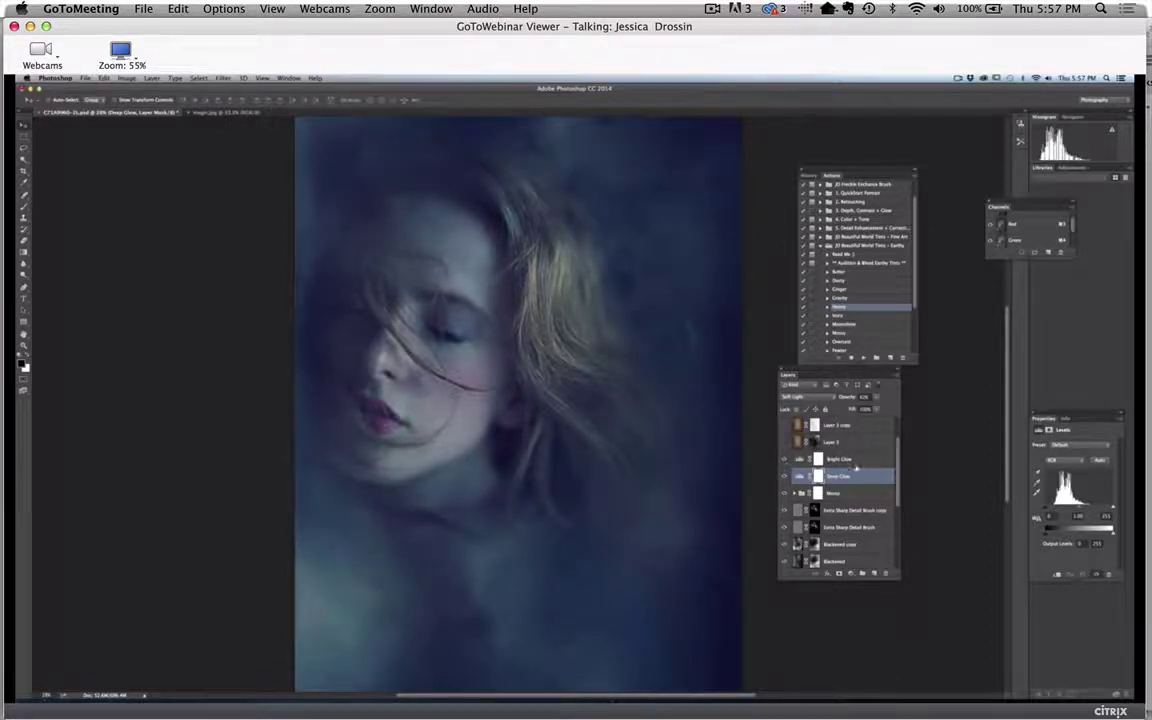
scroll(840, 460, up, 2)
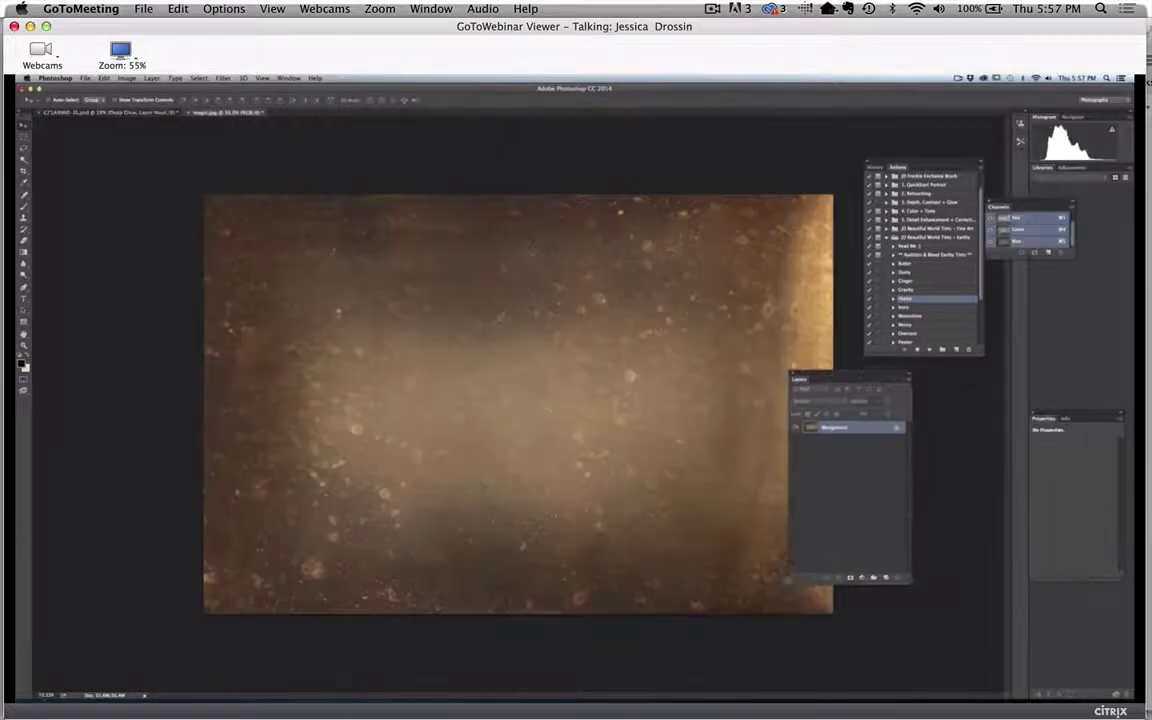
Drag the brown grunge texture document onto the portrait, accepting the colour profile mismatch.
click(210, 111)
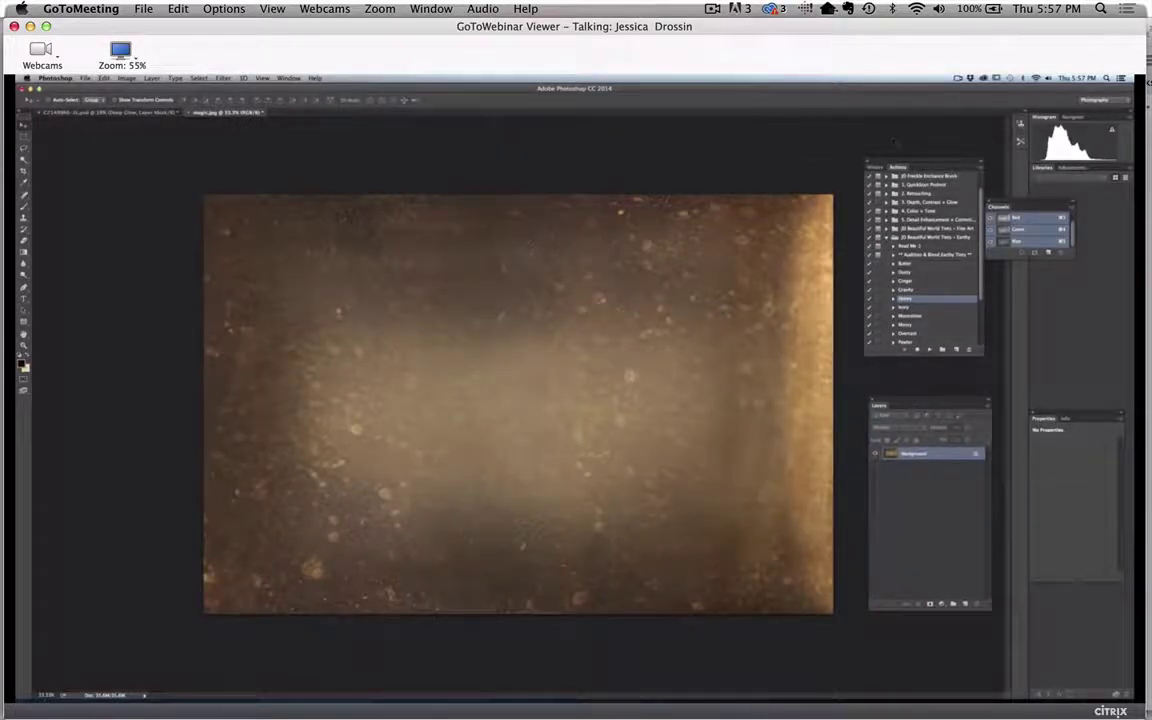
drag(255, 111, 262, 178)
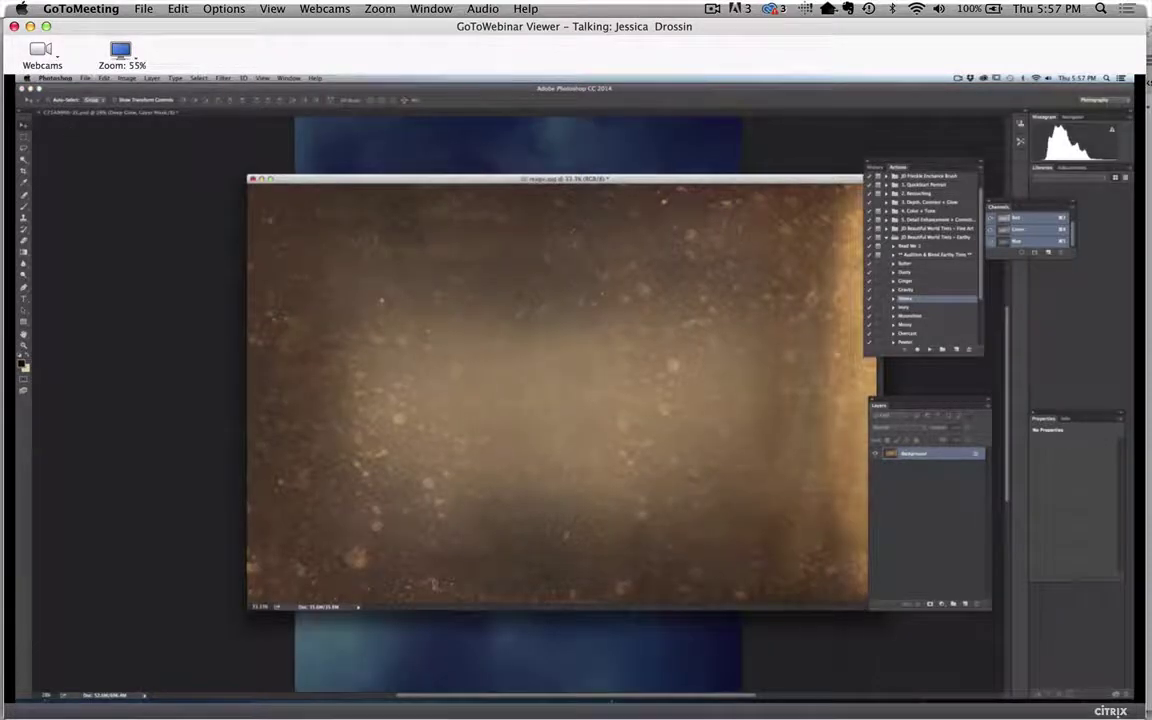
drag(608, 178, 612, 231)
click(674, 411)
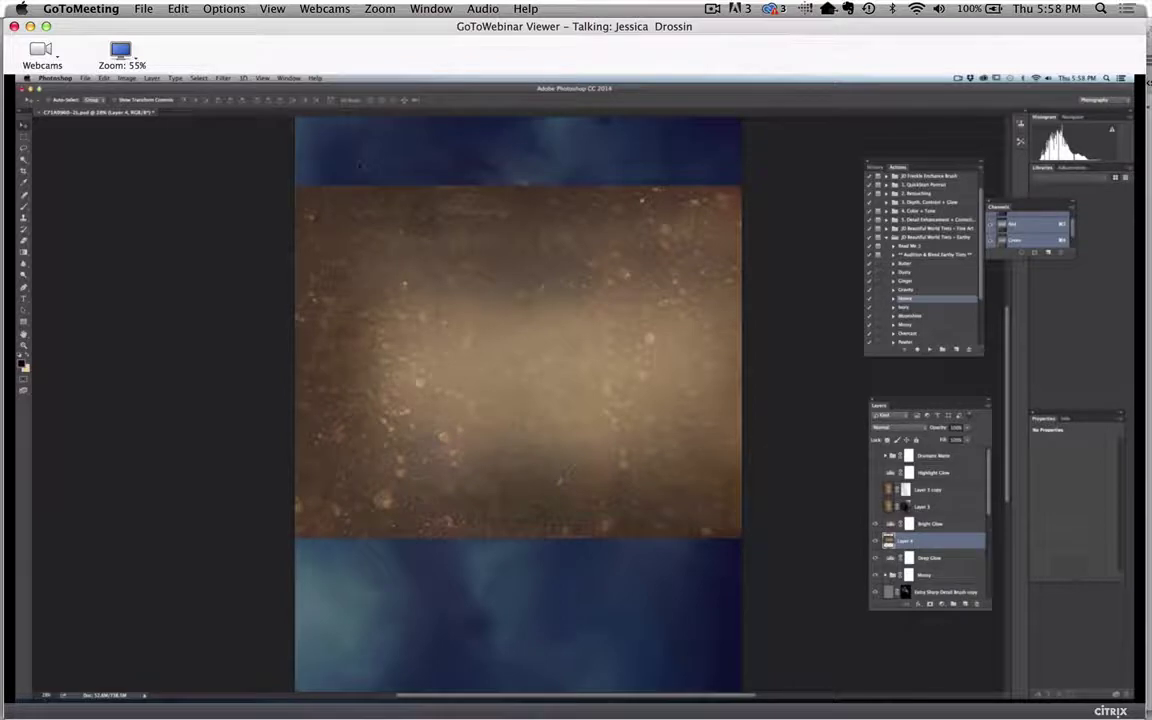
Rotate the texture layer 90° and move and scale it to cover the canvas.
key(super+t)
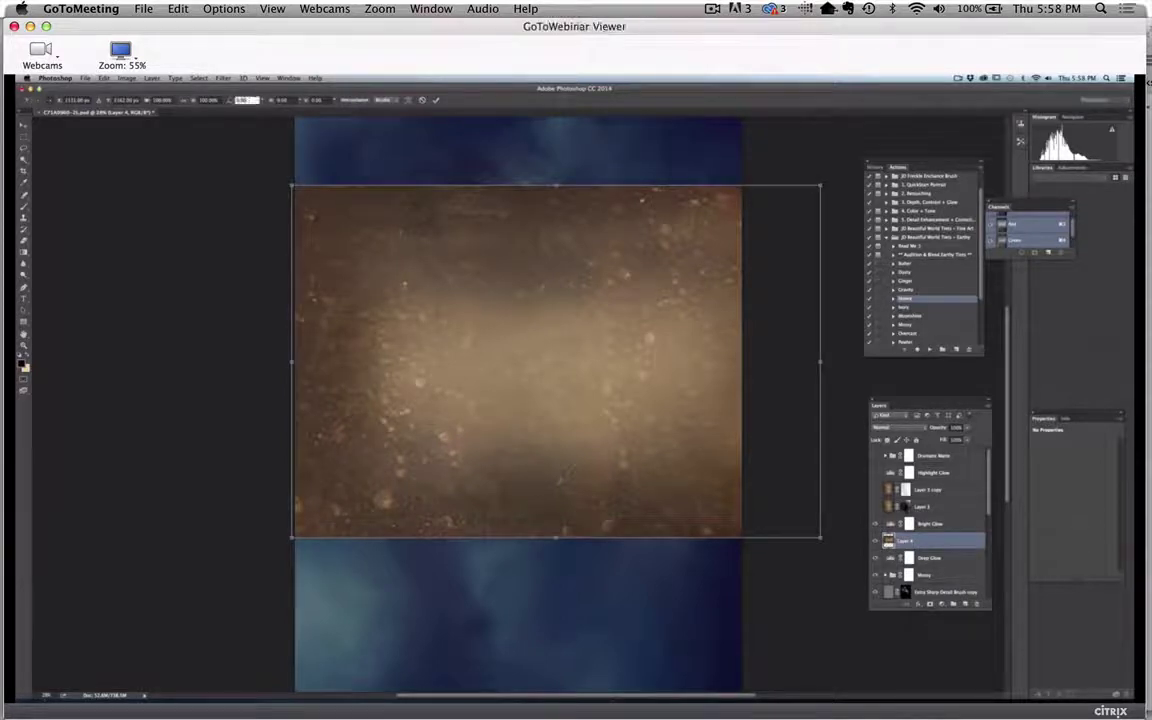
text(90)
key(Return)
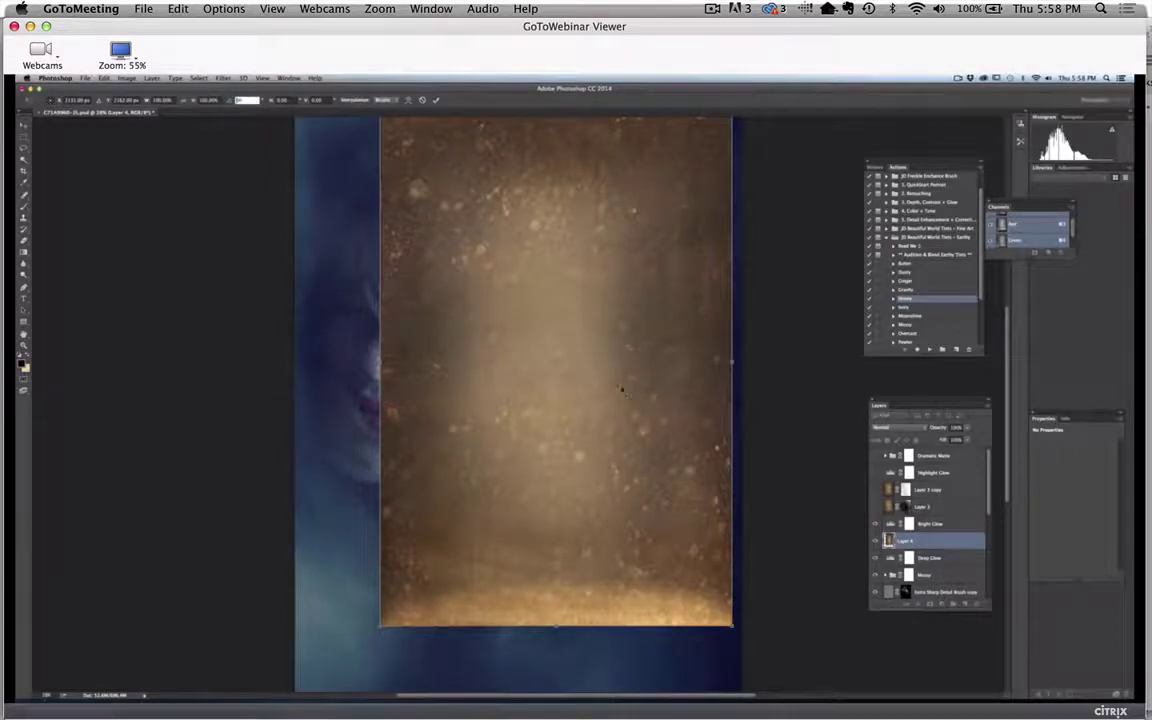
drag(461, 205, 377, 212)
drag(649, 648, 741, 646)
key(Return)
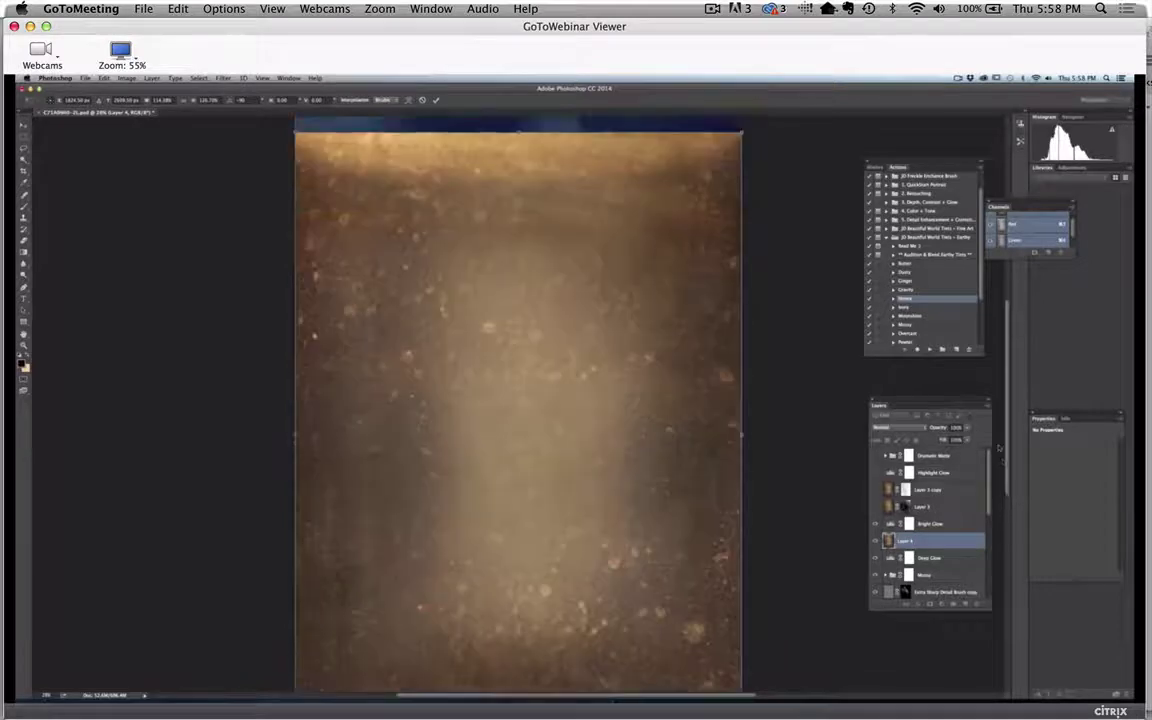
scroll(549, 219, up, 3)
key(ctrl+t)
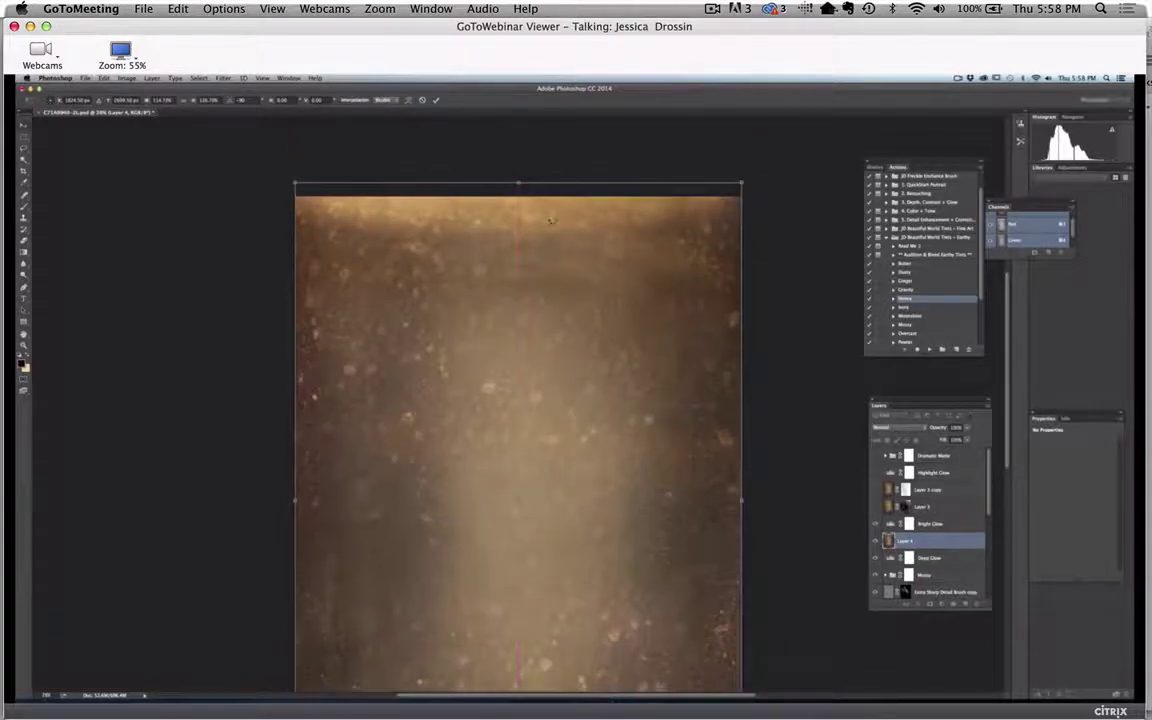
Commit the resized texture on Layer 4.
key(Return)
scroll(518, 400, down, 3)
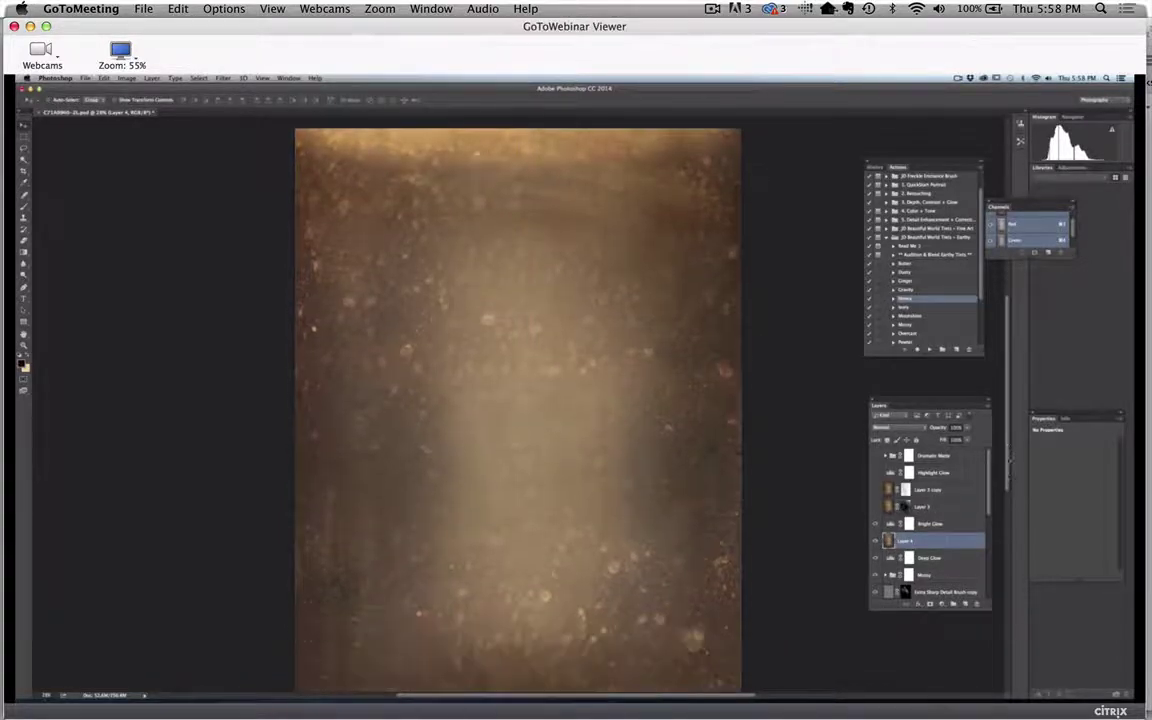
scroll(518, 400, up, 2)
Try Overlay on Layer 4, then settle on Soft Light blending.
click(897, 428)
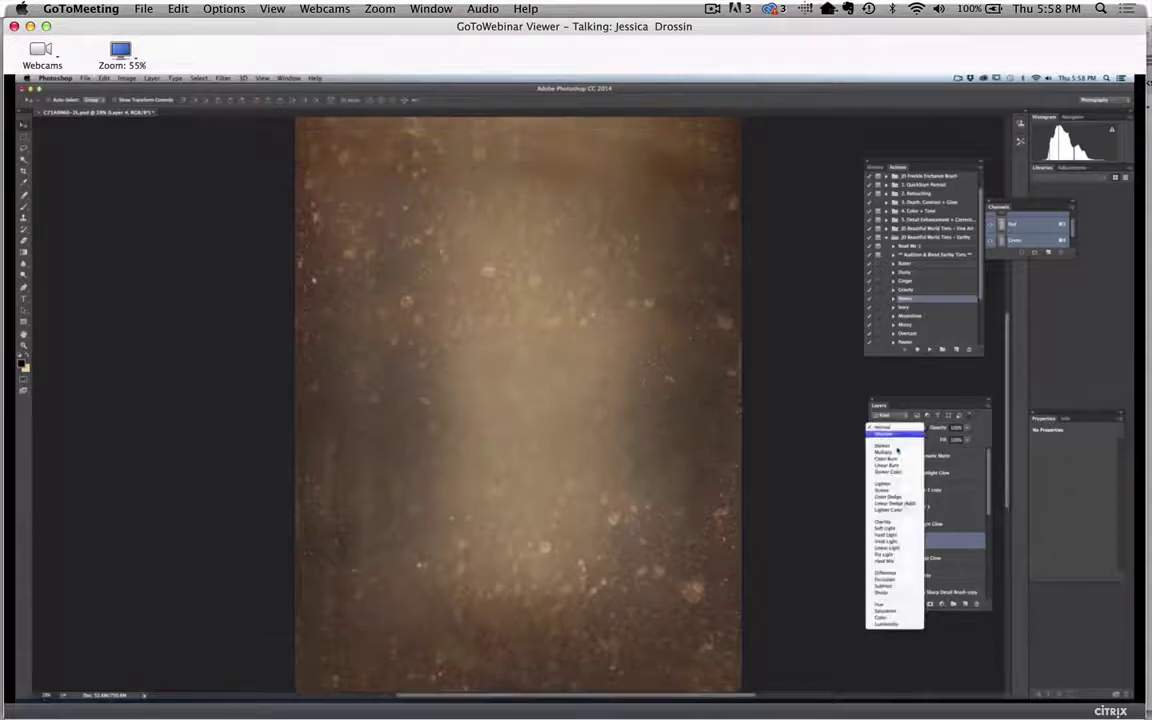
click(897, 430)
click(897, 428)
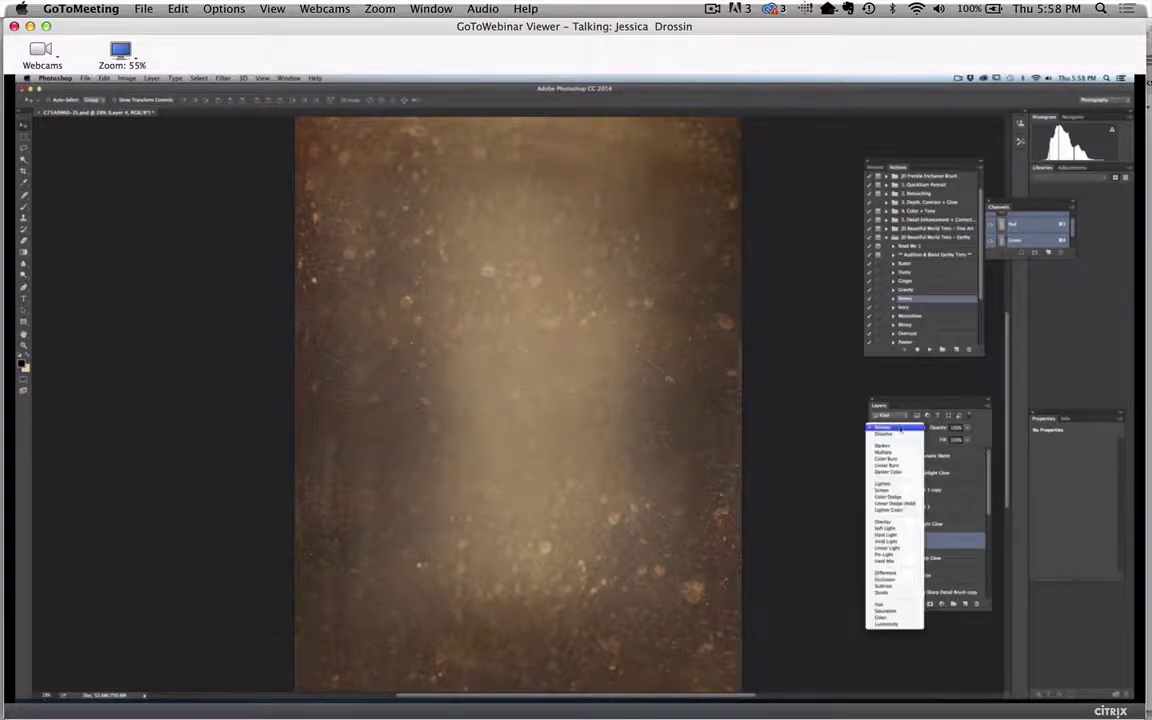
click(902, 521)
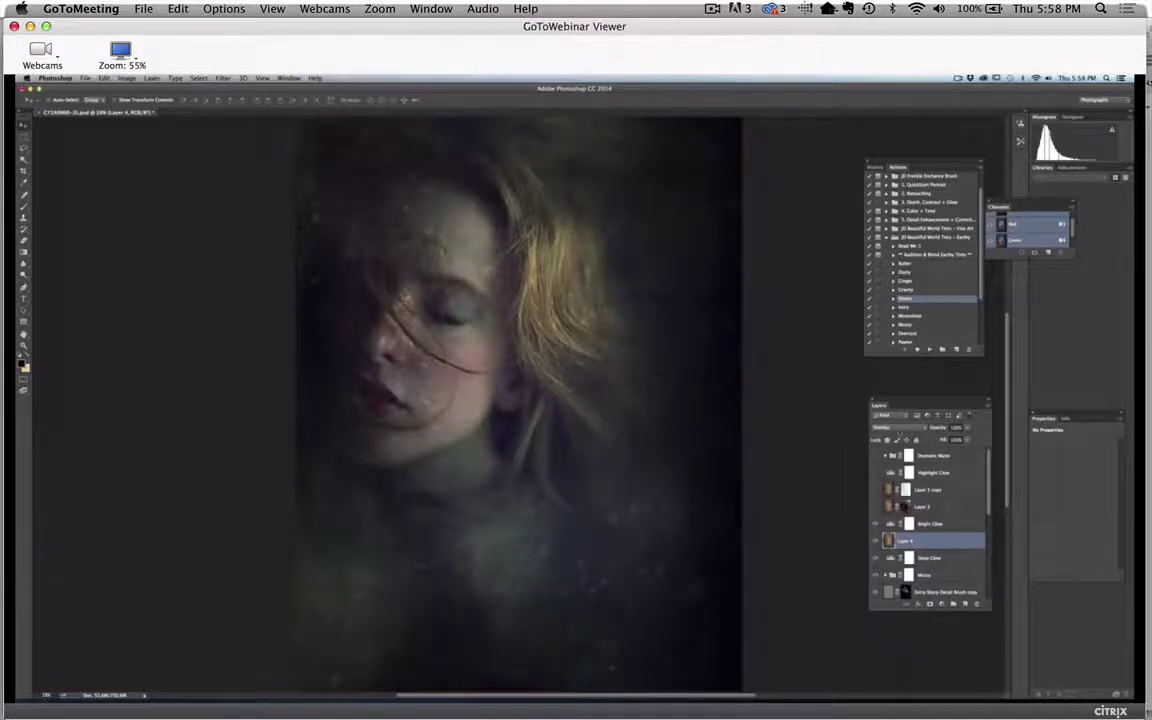
click(897, 428)
click(905, 440)
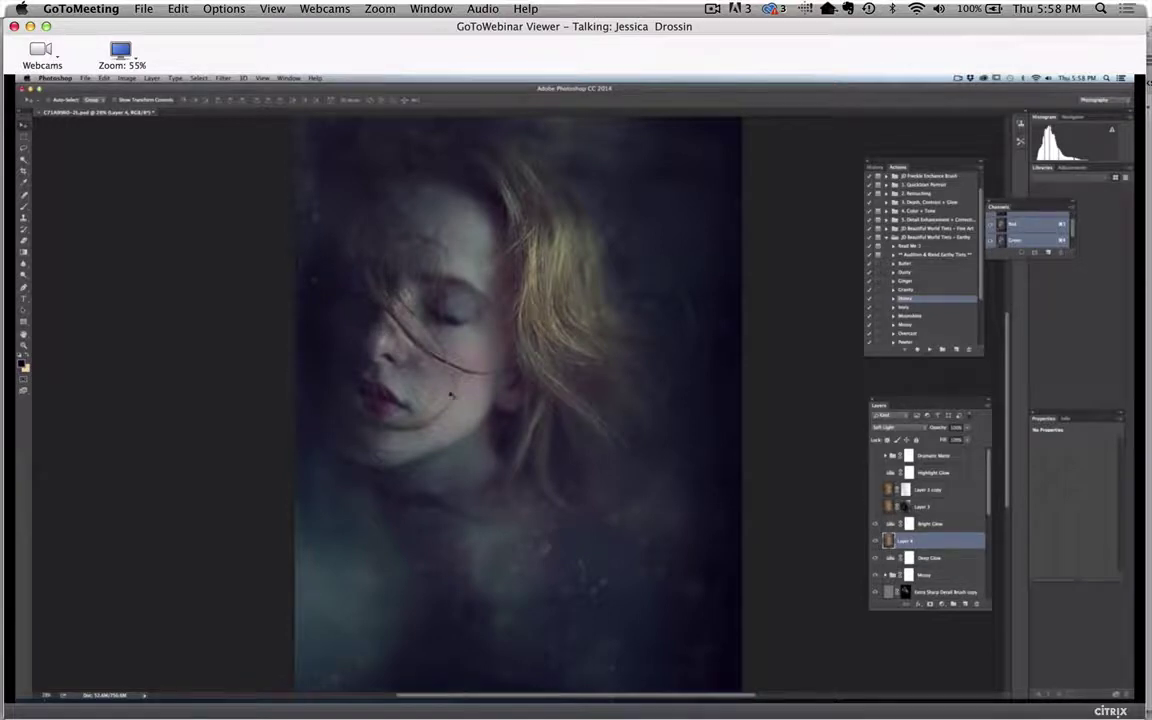
click(21, 143)
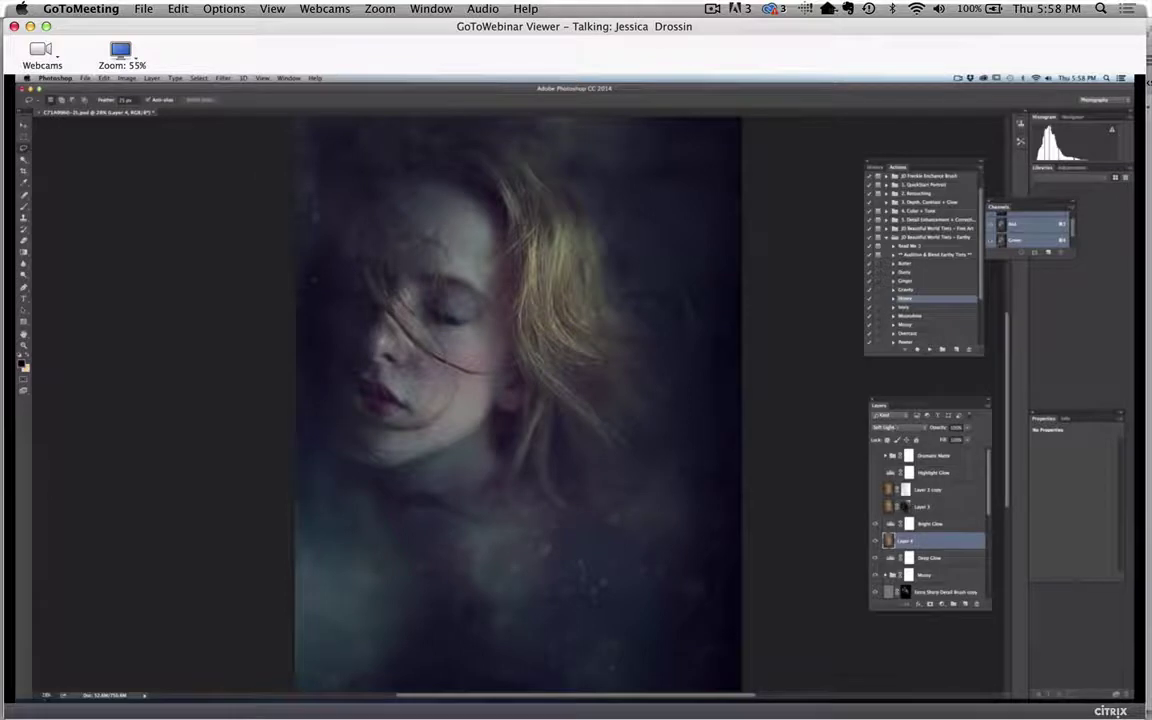
Set Layer 4 to Normal and sample a brown from the texture as paint colour.
click(890, 427)
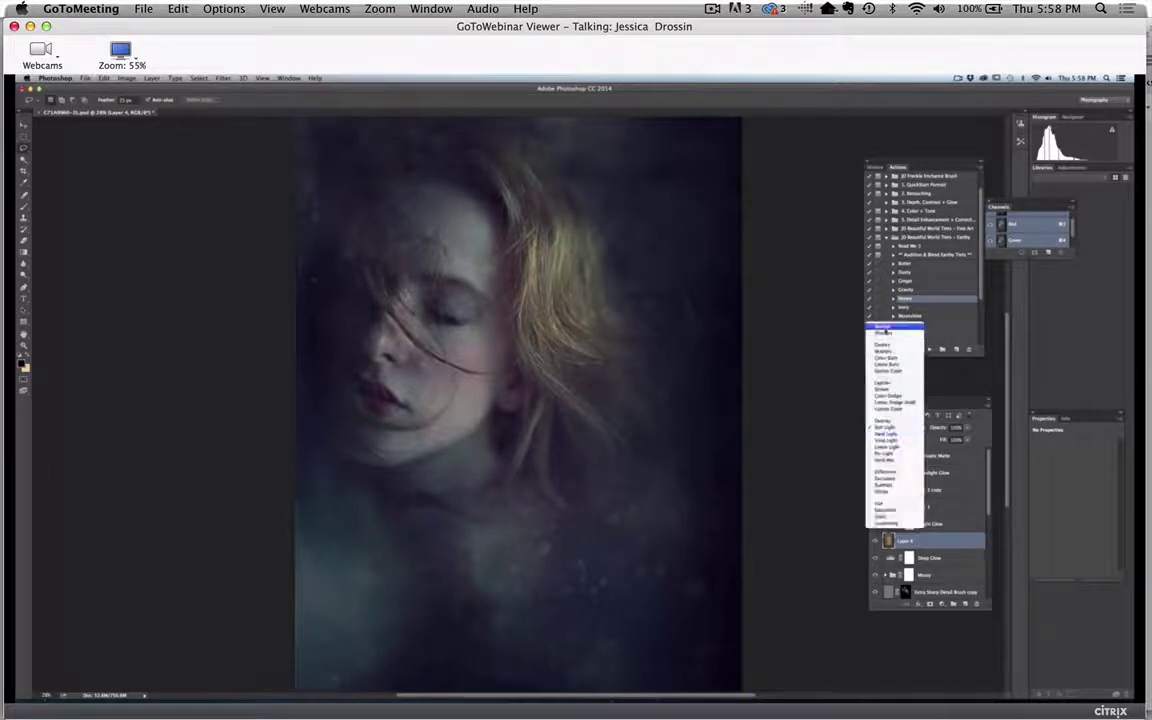
click(885, 327)
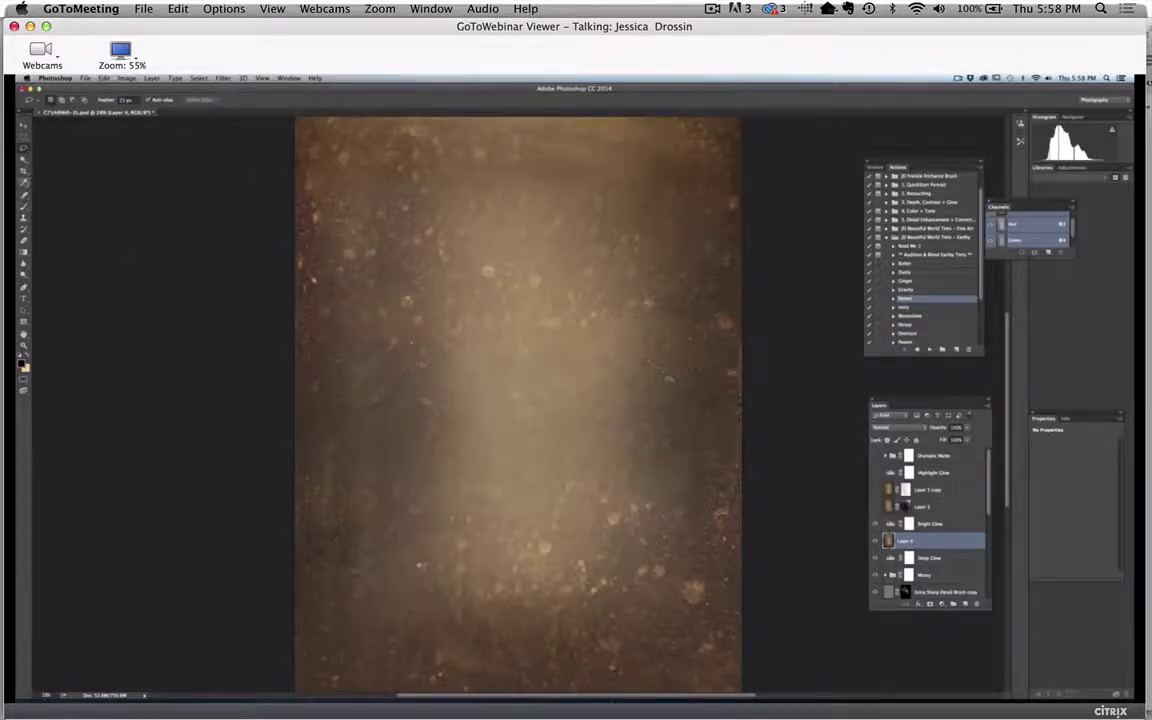
click(22, 163)
key(i)
click(426, 329)
Return Layer 4 to Soft Light, pick a brush, and toggle the layer to compare.
click(893, 427)
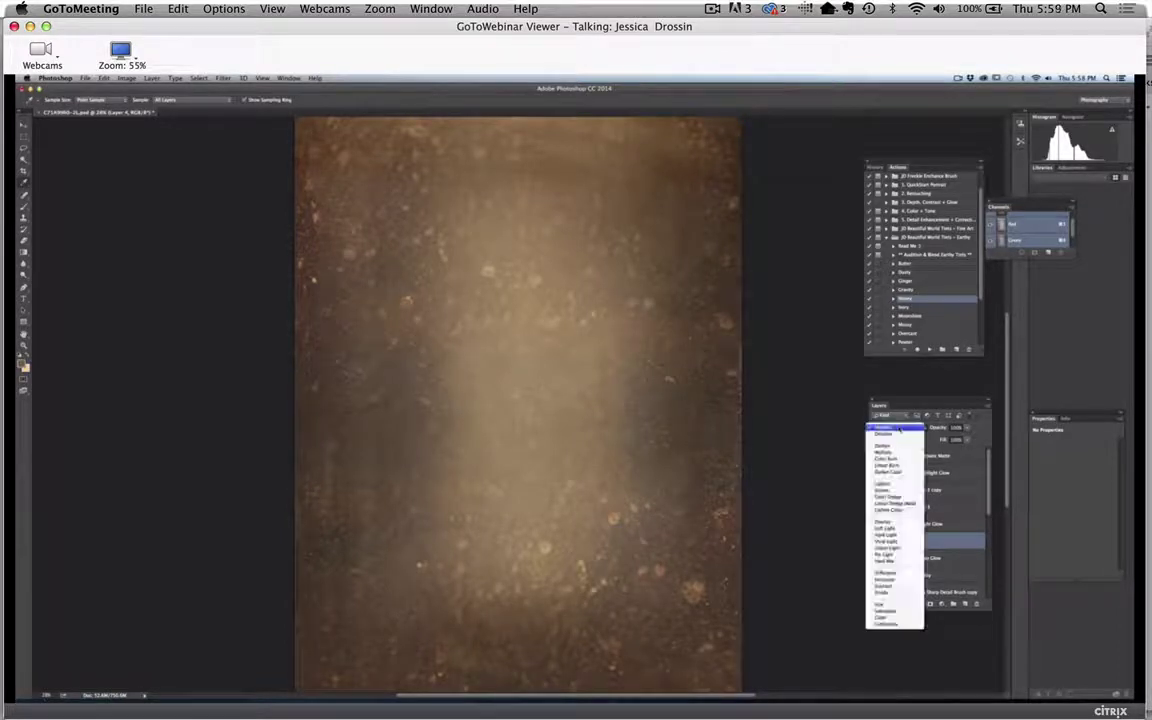
click(896, 530)
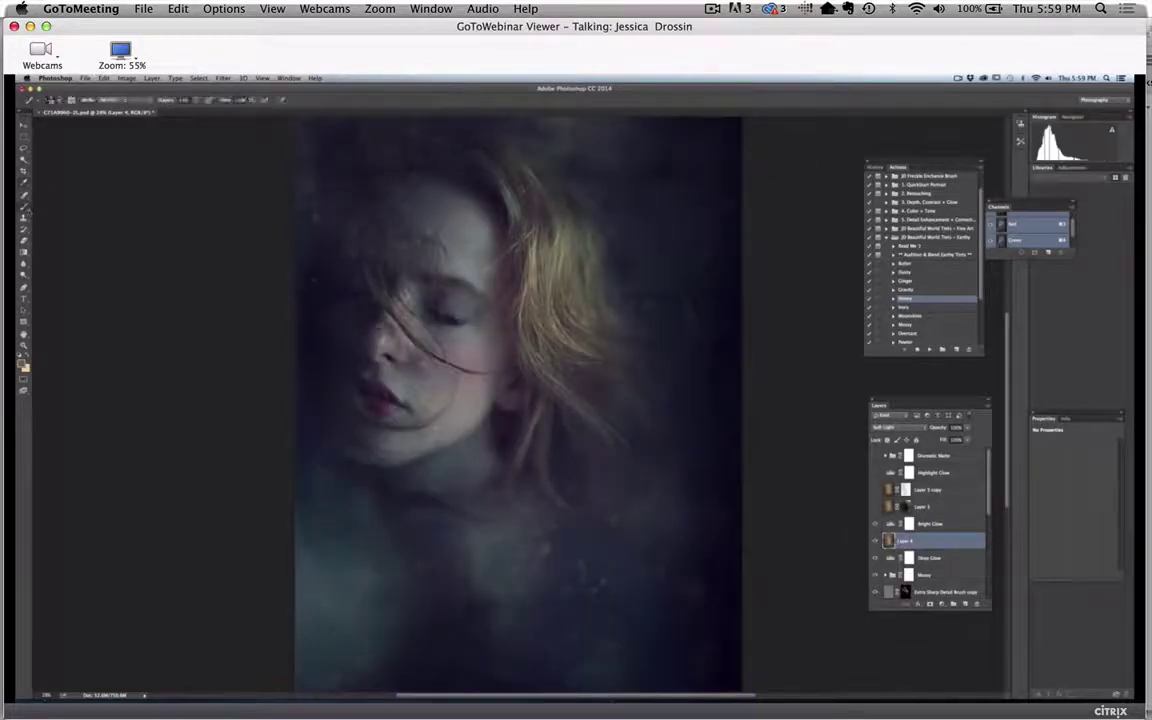
click(53, 100)
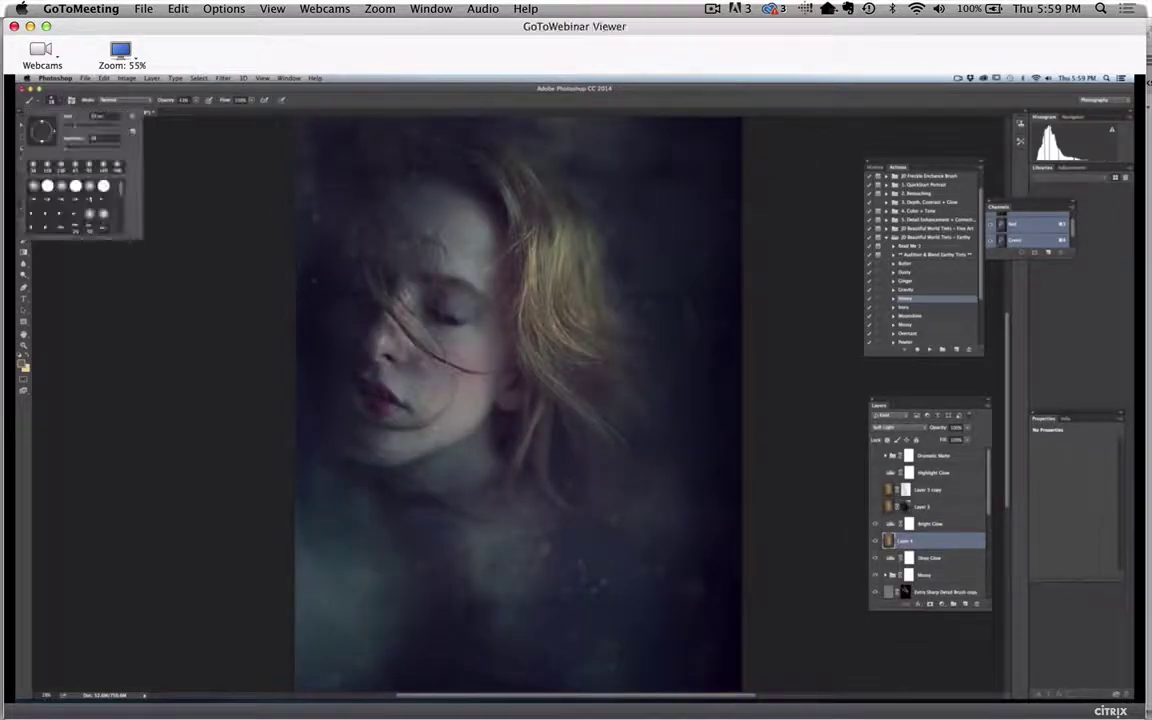
key(Return)
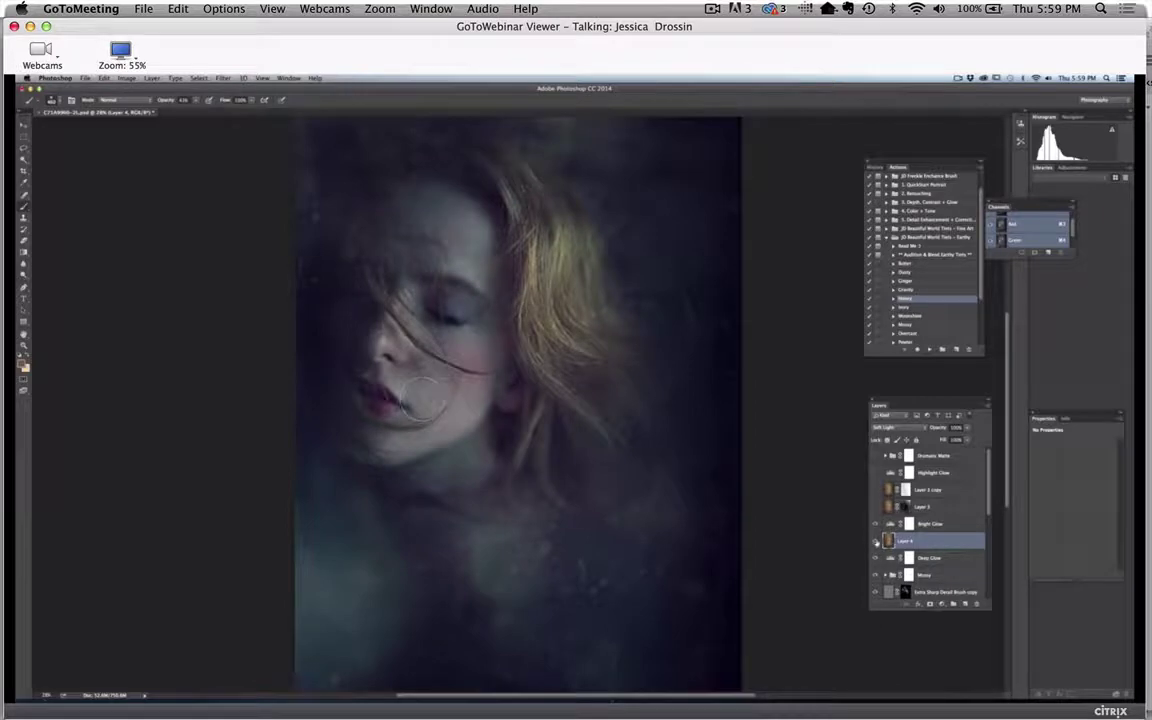
click(877, 541)
click(876, 541)
click(876, 541)
Add a layer mask to Layer 4.
click(930, 606)
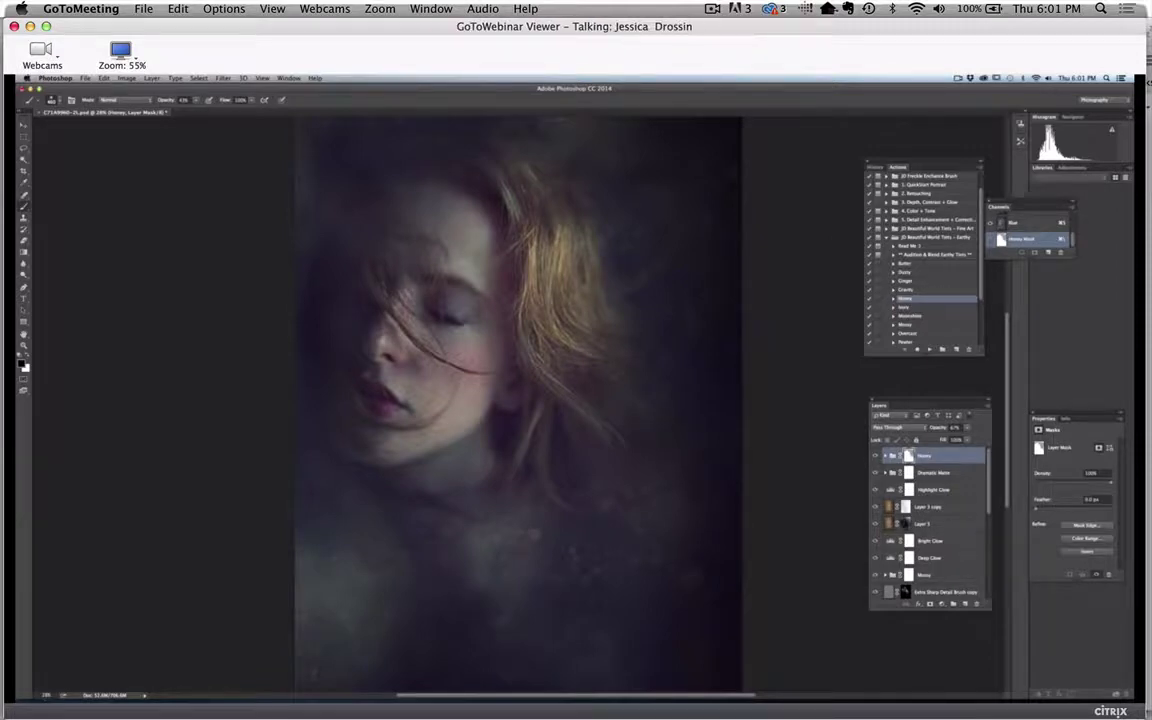
Hide and reshow the Honey group to compare its warming effect.
click(875, 455)
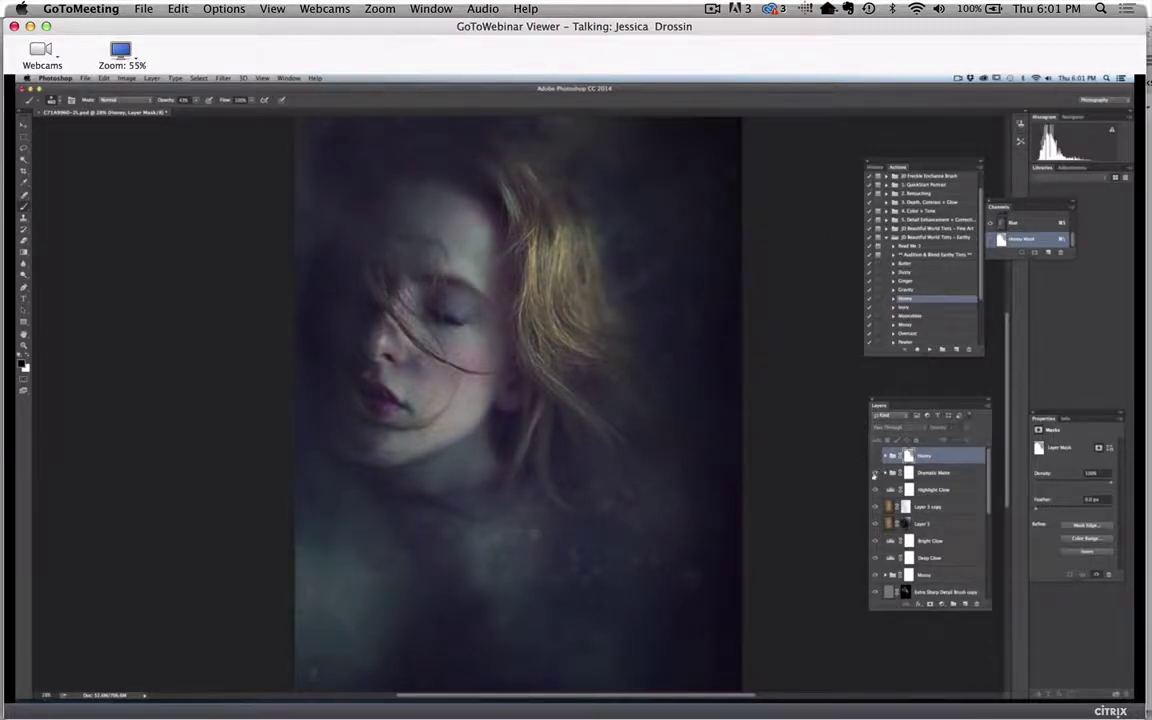
click(875, 455)
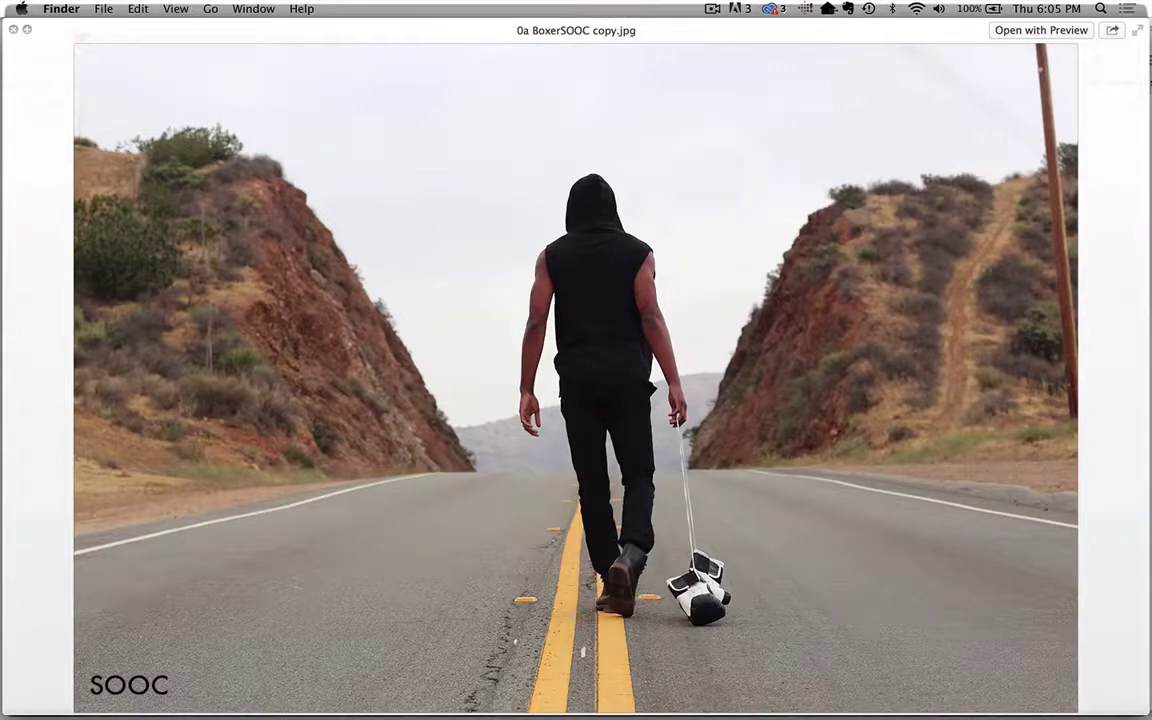
Advance Quick Look to 1 BoxerStep1.jpg.
key(Down)
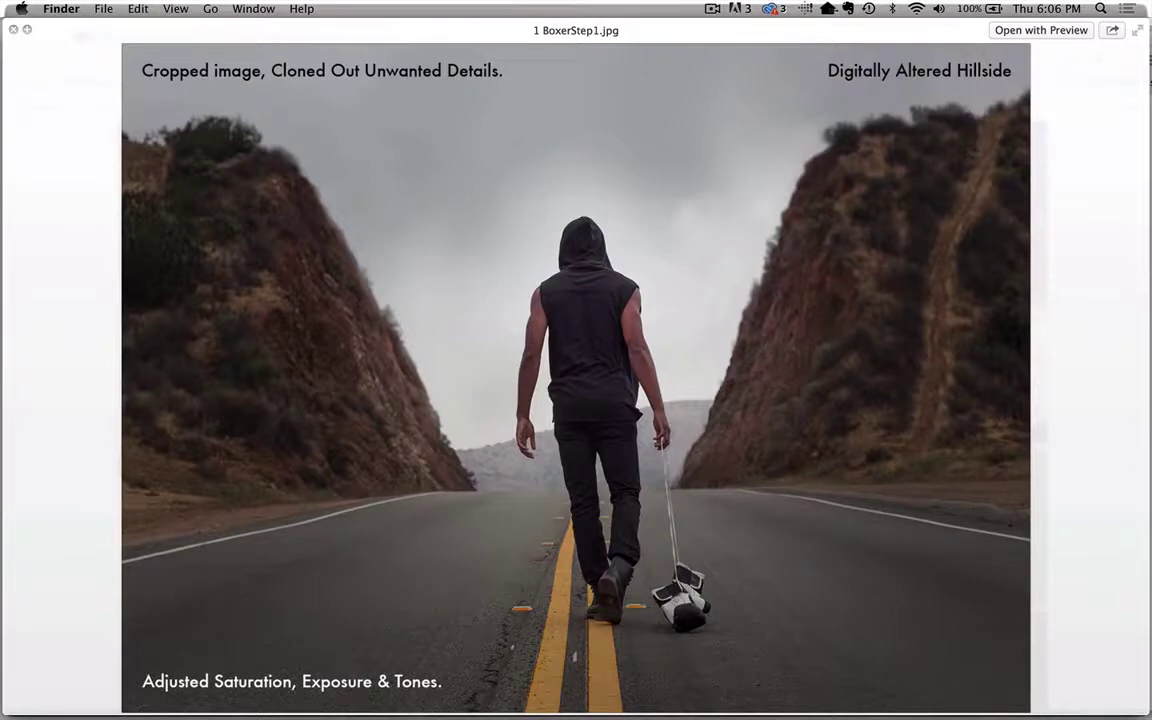
Advance Quick Look to 2 BoxerStep2.jpg.
key(Right)
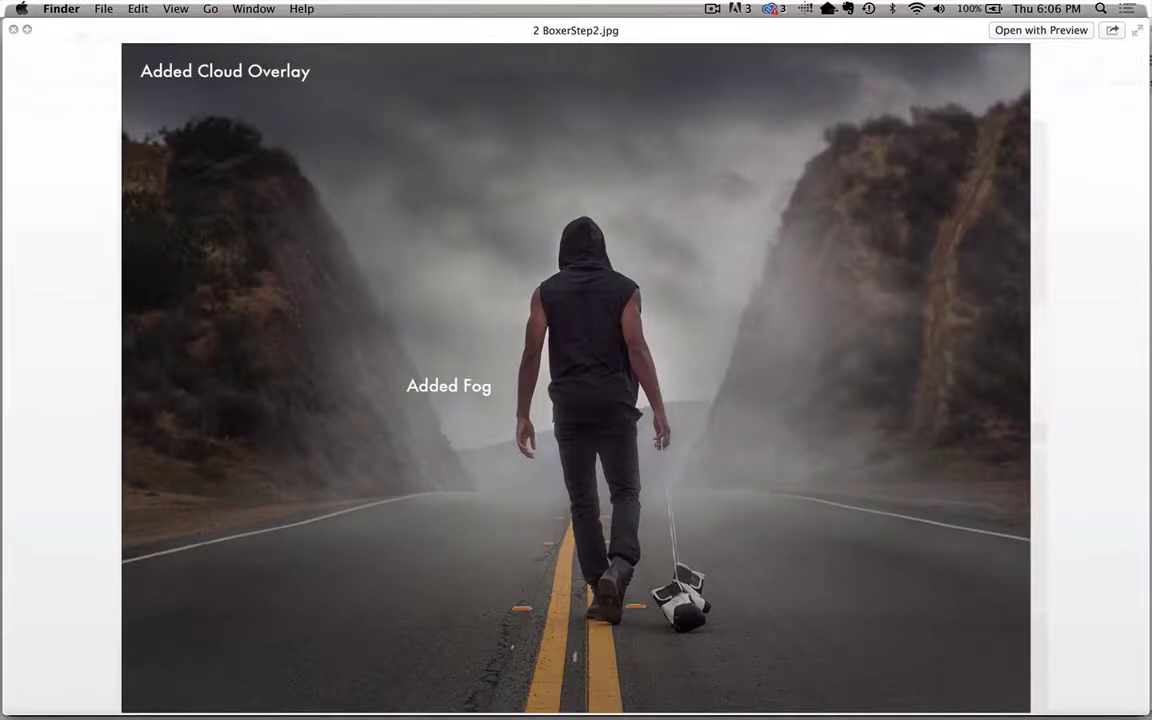
Advance Quick Look to 3 BoxerStep3.jpg.
key(Right)
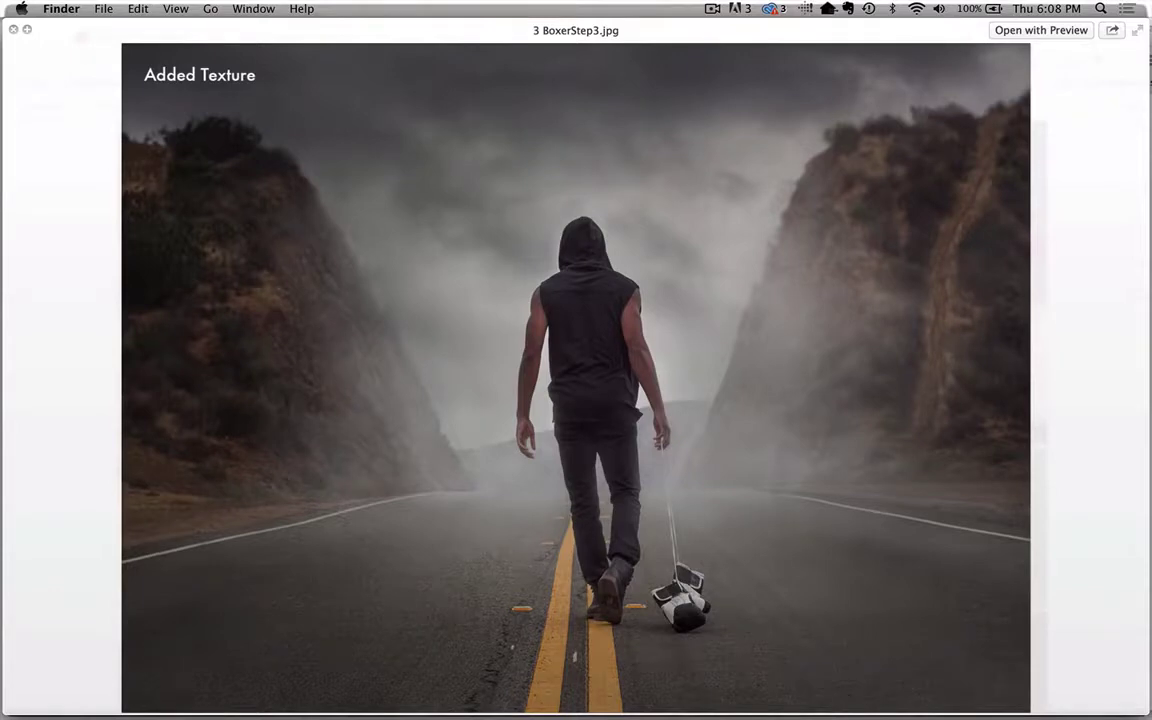
Advance Quick Look to 4 BoxerStep4.jpg.
key(Down)
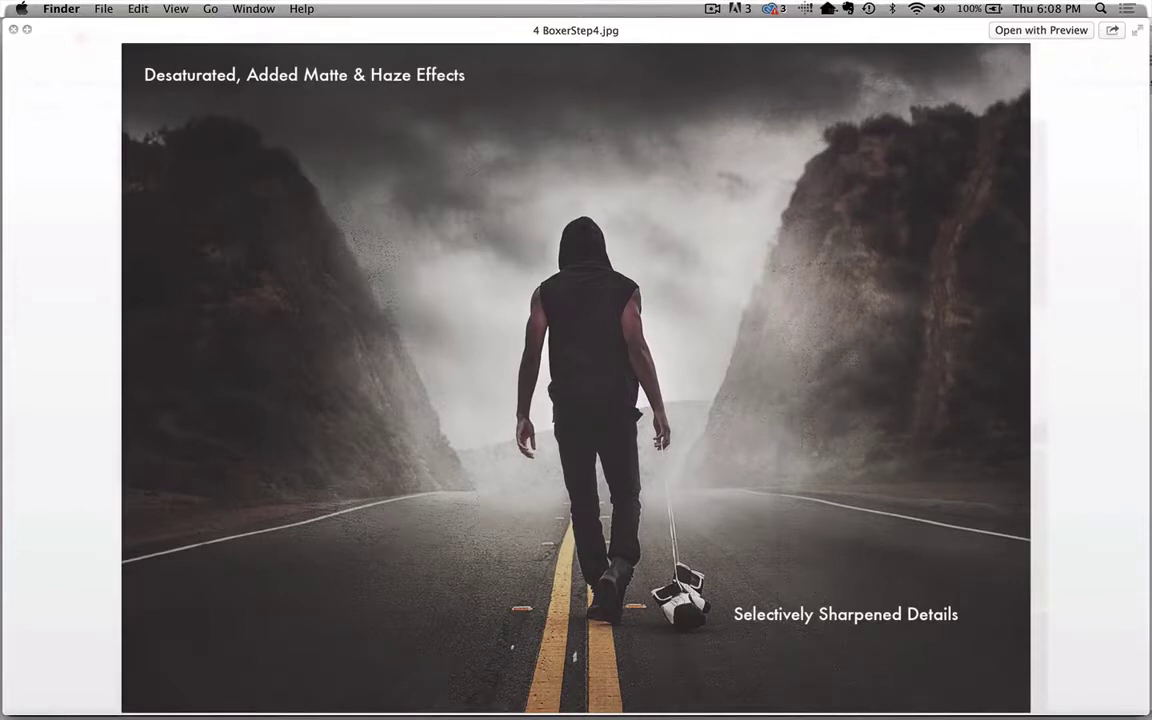
Advance Quick Look to 5 BoxerFNLwith Type.jpg.
key(Down)
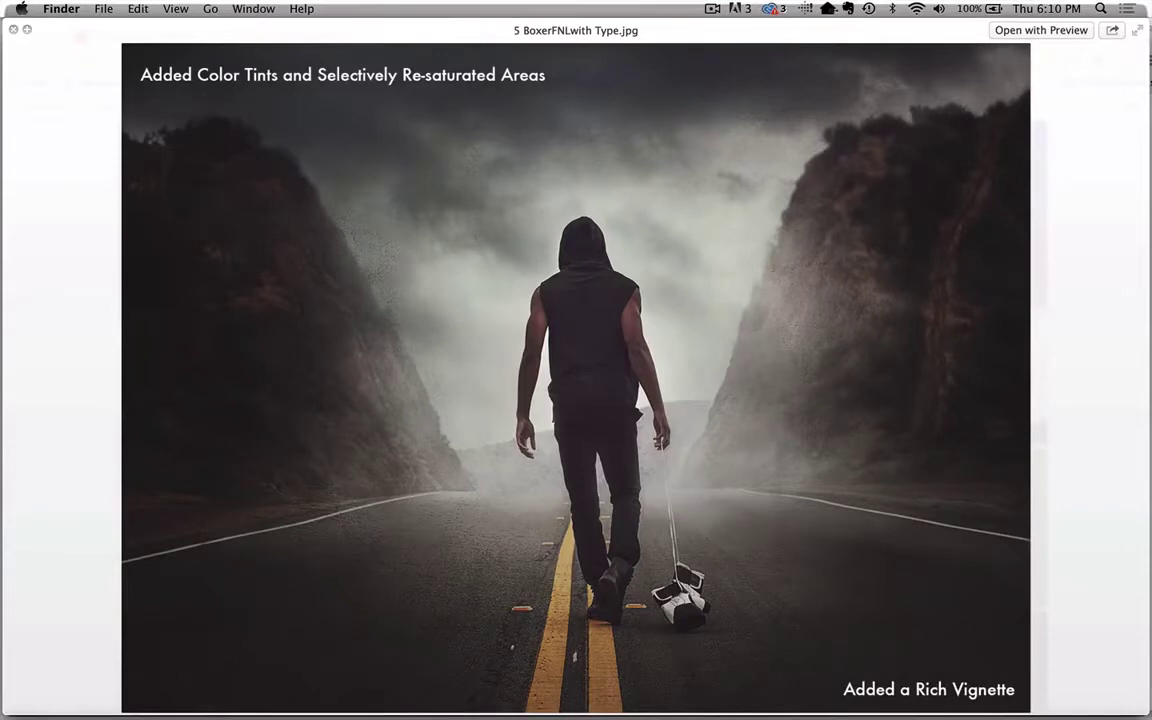
Advance Quick Look to 6 BoxerFNLnoType.jpg.
key(Right)
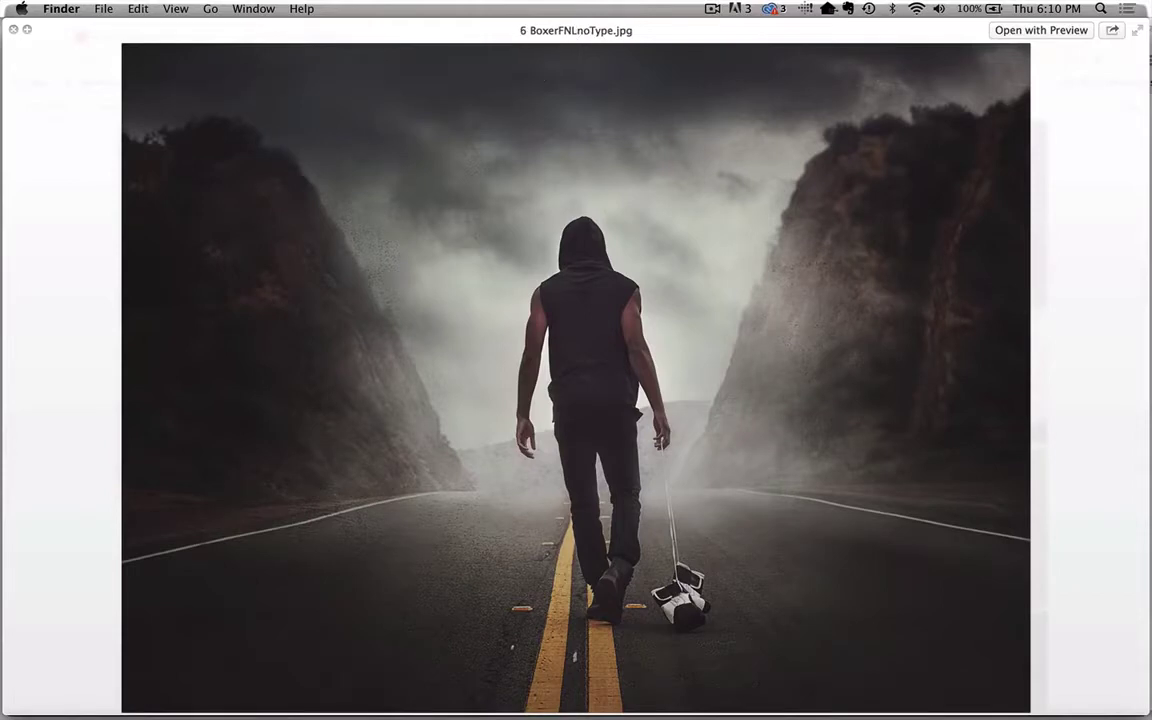